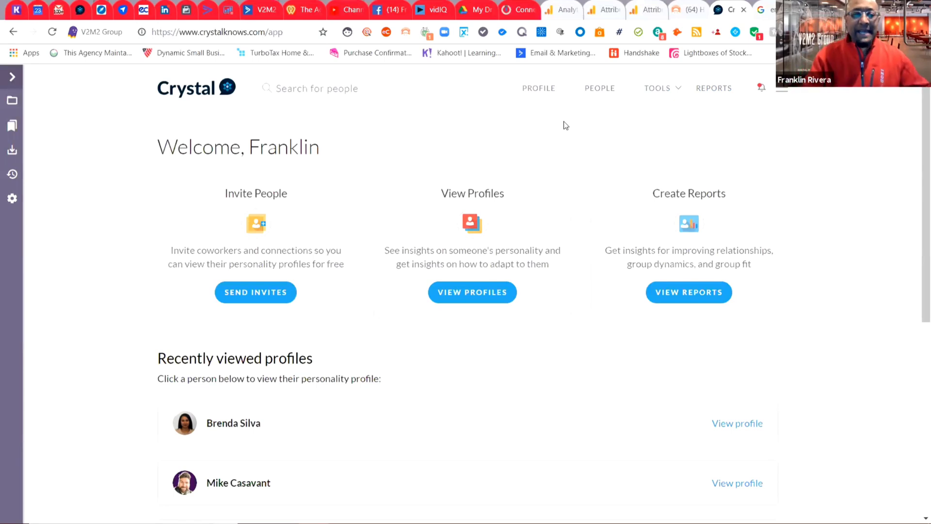
Switch to the LinkedIn profile of the V2M2 Group social media marketing specialist and open the Crystal personality prediction for it
scroll(833, 326, "down", 1)
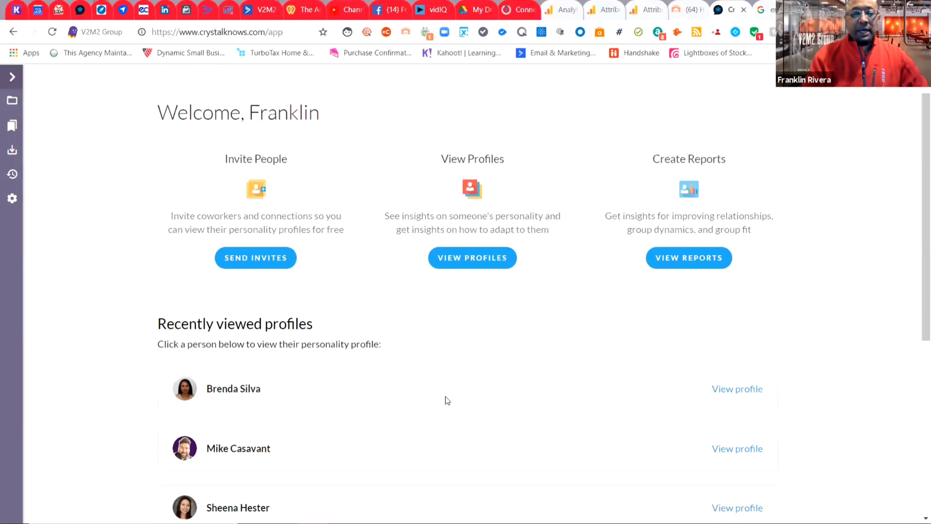
scroll(447, 400, "up", 1)
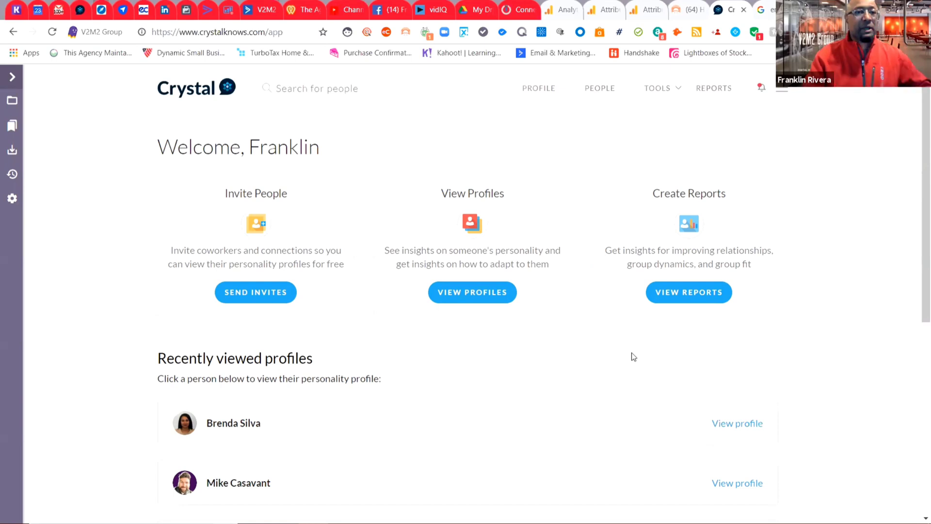
left_click(166, 12)
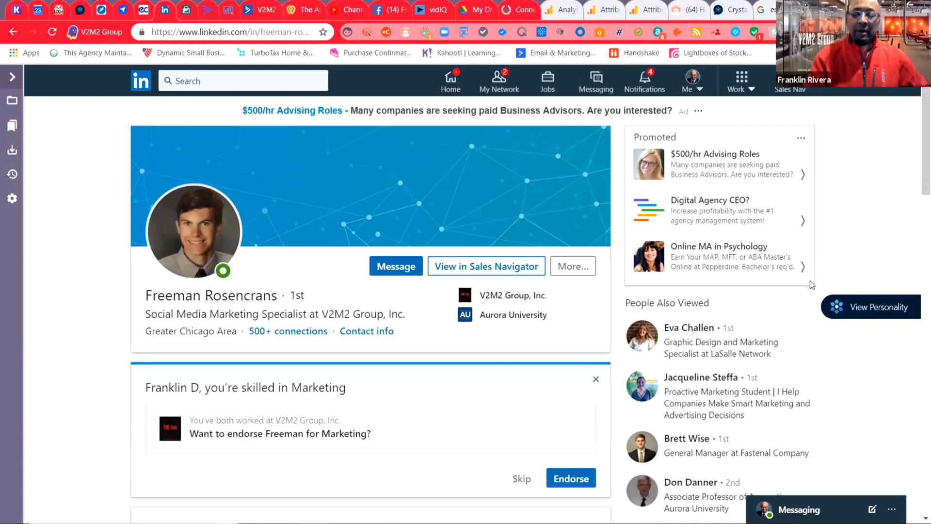
left_click(874, 315)
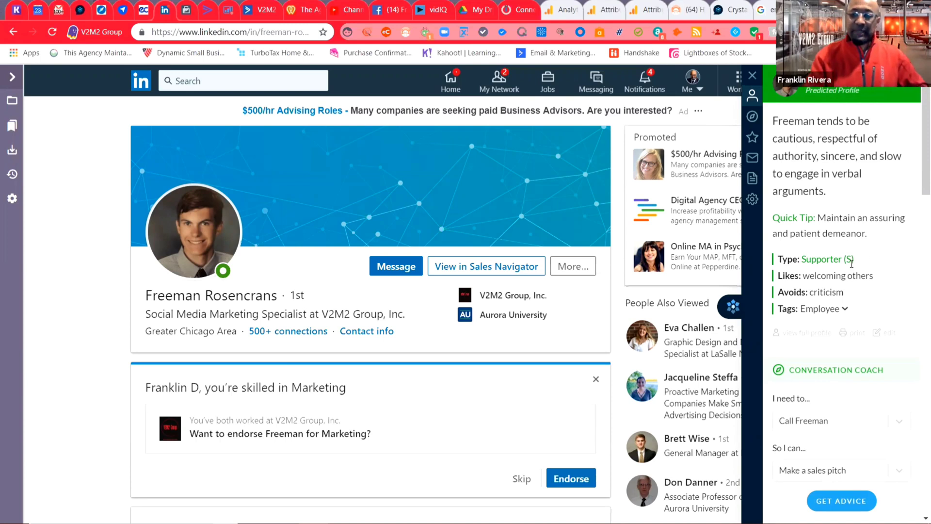
Get Conversation Coach advice for calling this contact, with "Give feedback" as the purpose
scroll(852, 270, "down", 3)
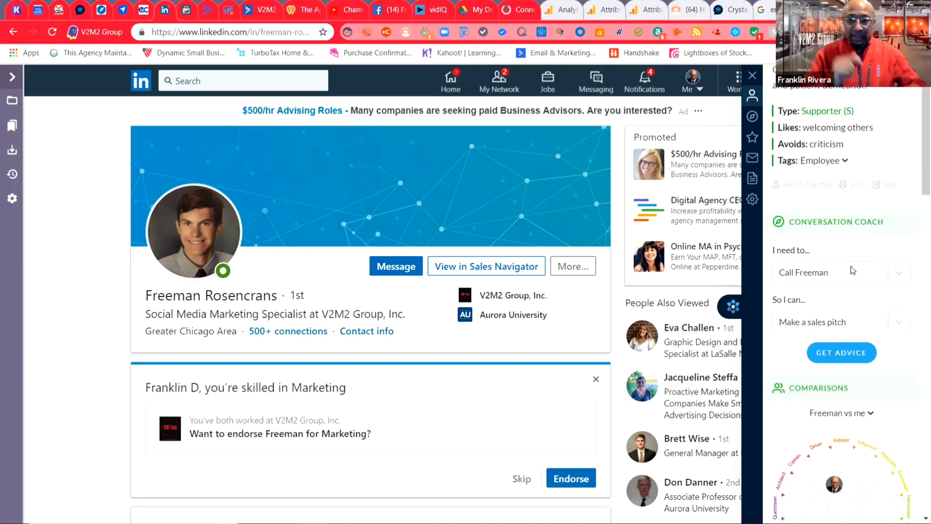
left_click(899, 279)
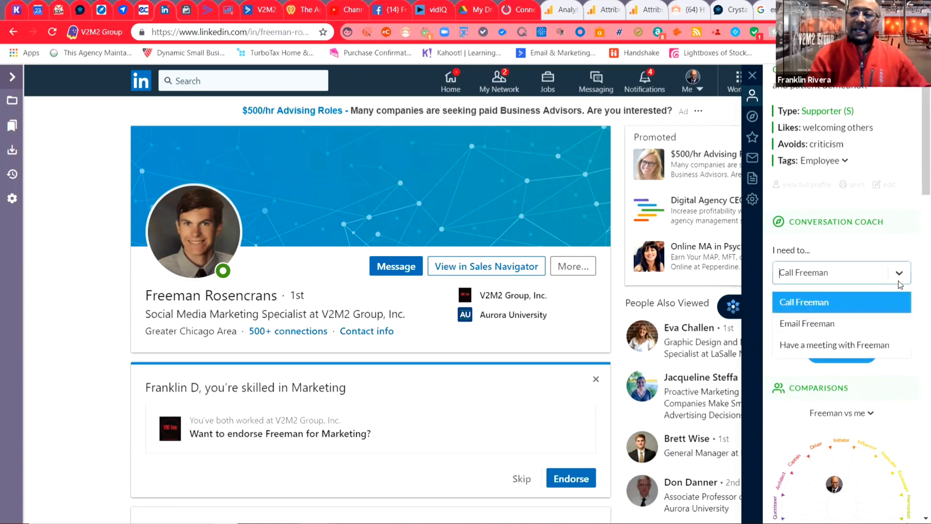
left_click(899, 323)
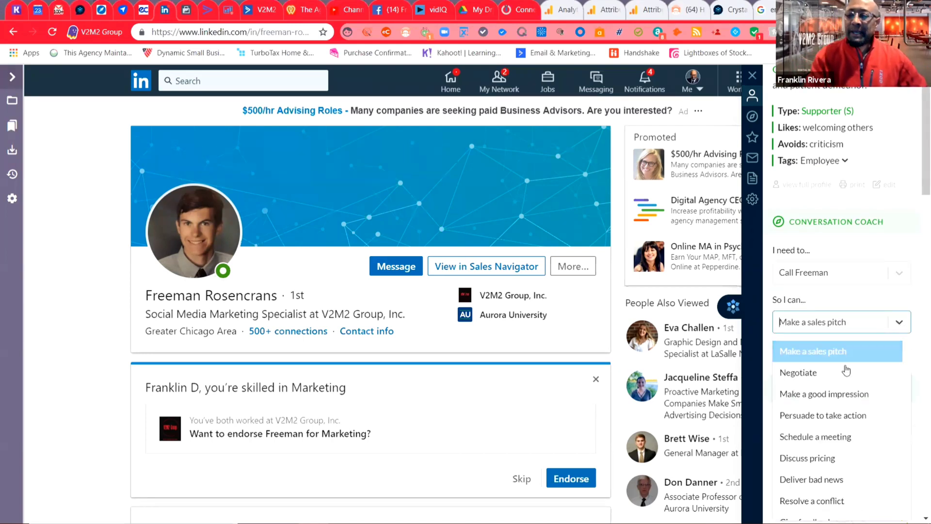
scroll(848, 445, "down", 1)
scroll(847, 445, "down", 1)
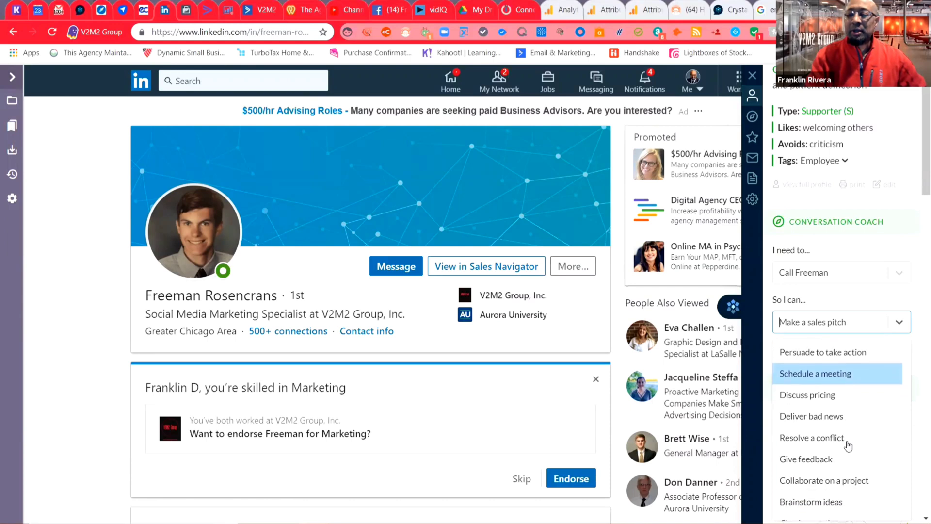
left_click(799, 460)
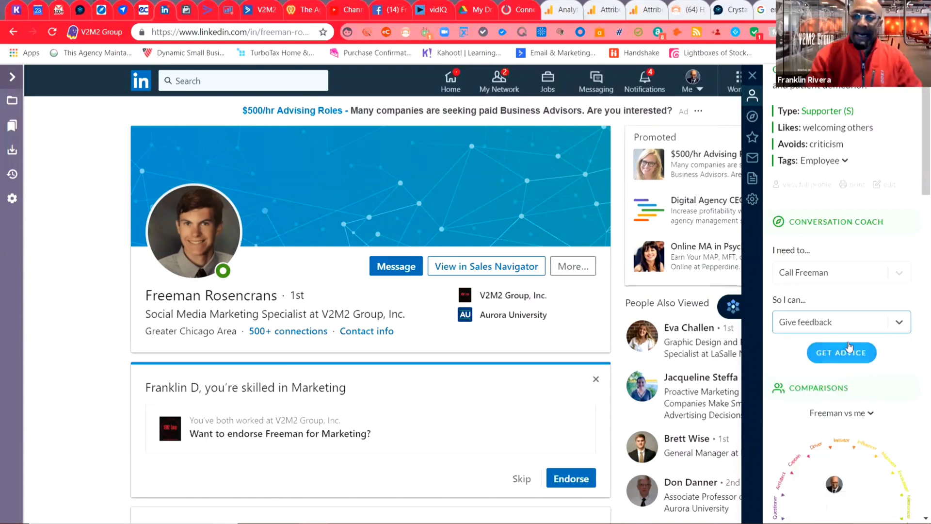
left_click(833, 353)
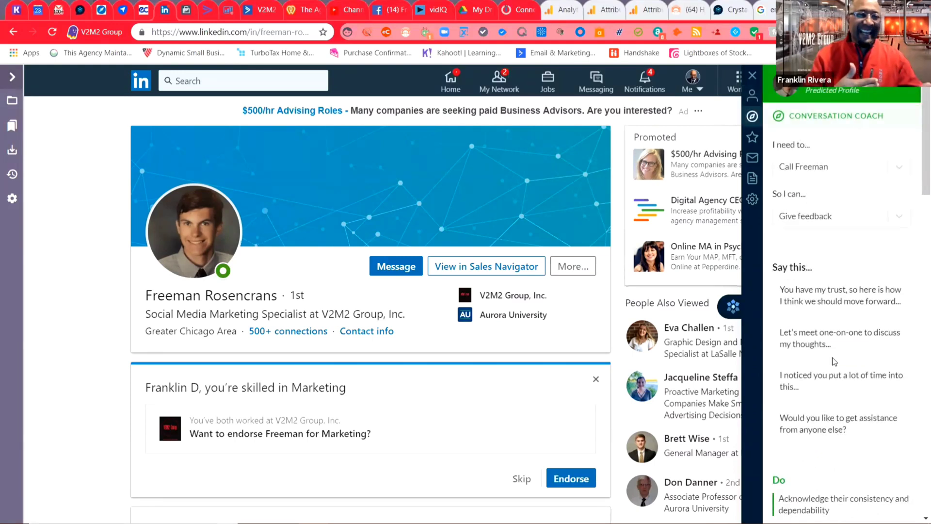
Read the suggested phrases and the Do and Don't recommendations for giving this contact feedback
scroll(834, 361, "down", 1)
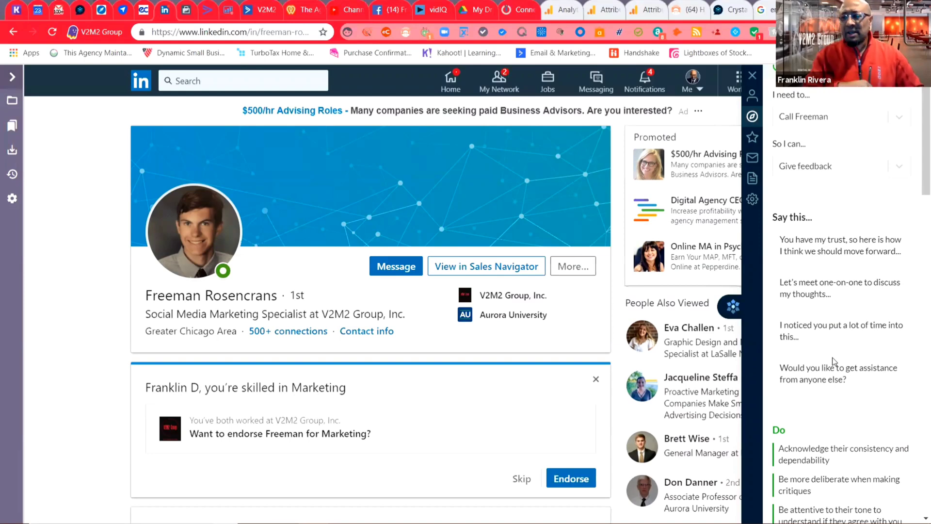
scroll(833, 362, "down", 3)
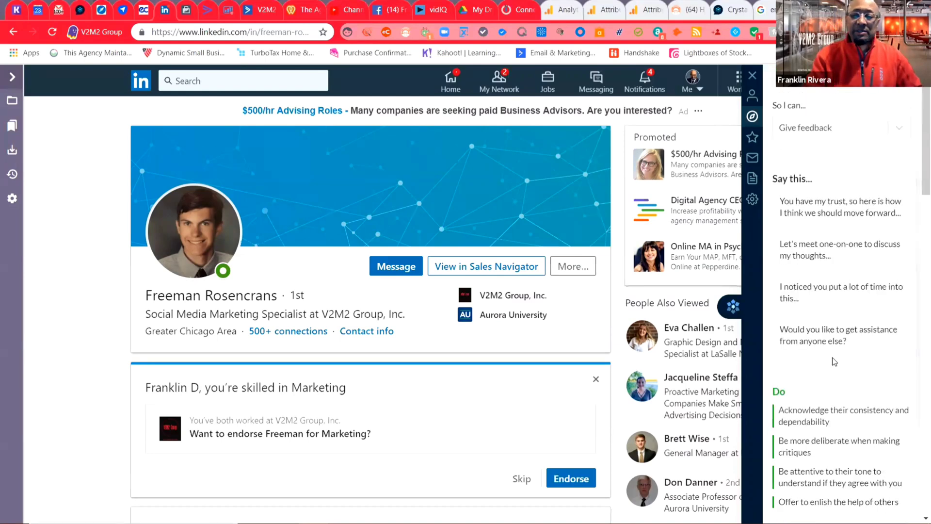
scroll(833, 361, "down", 1)
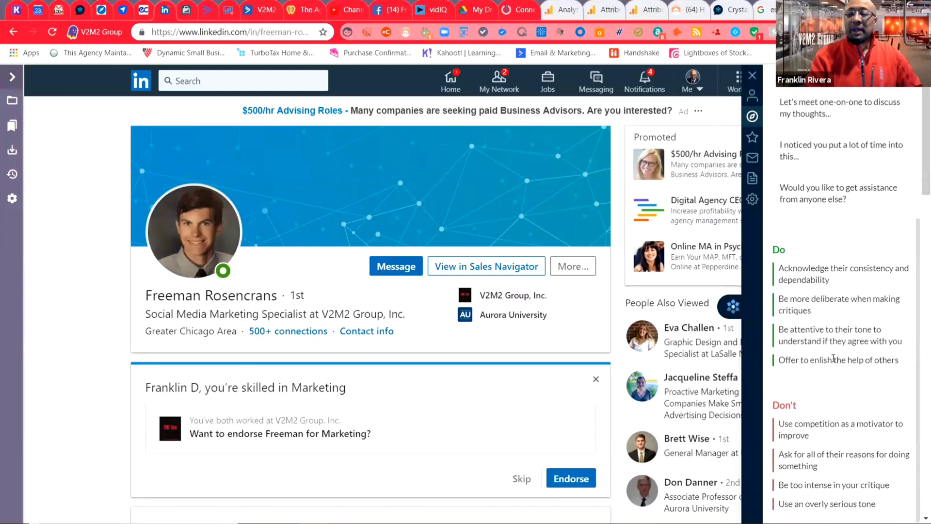
scroll(833, 357, "down", 3)
scroll(832, 356, "up", 2)
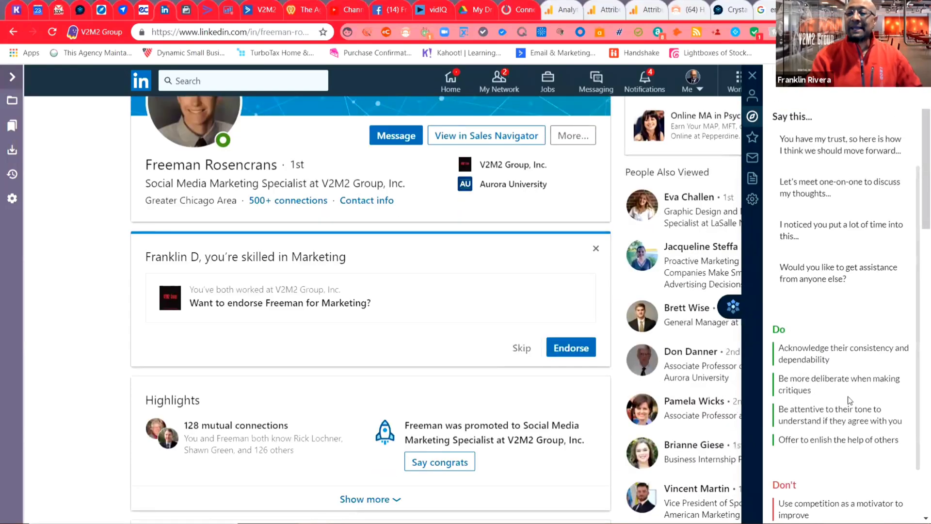
scroll(850, 401, "up", 1)
scroll(849, 401, "down", 3)
scroll(849, 400, "up", 3)
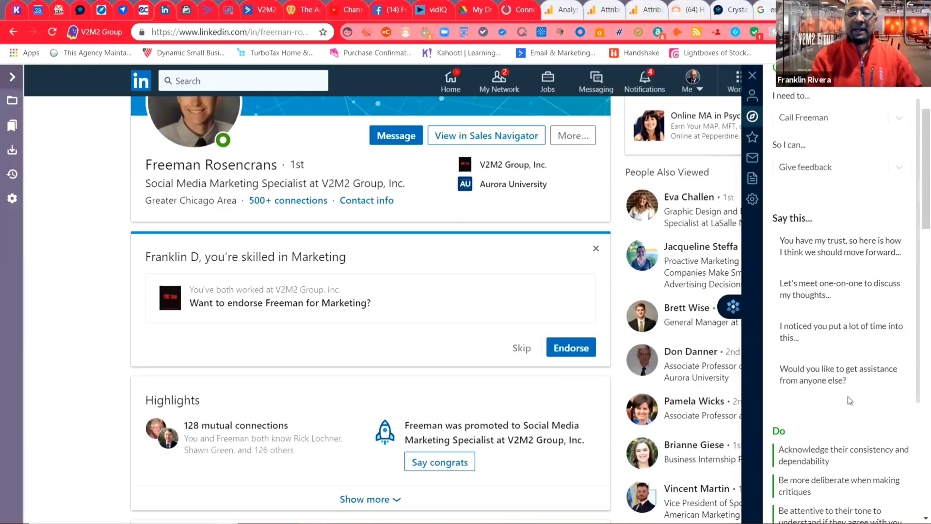
scroll(850, 400, "down", 2)
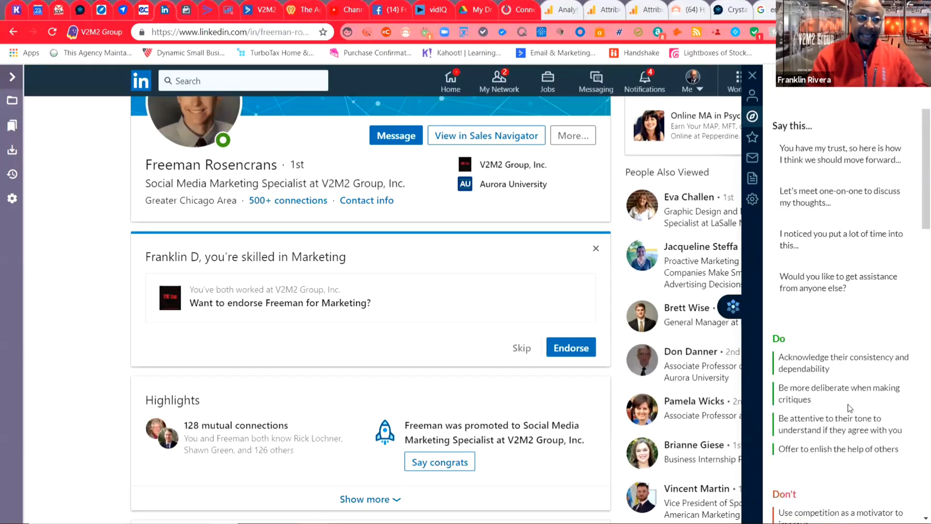
Switch back to the Crystal dashboard, look over the recently viewed profiles, and open your own personality profile
left_click(732, 20)
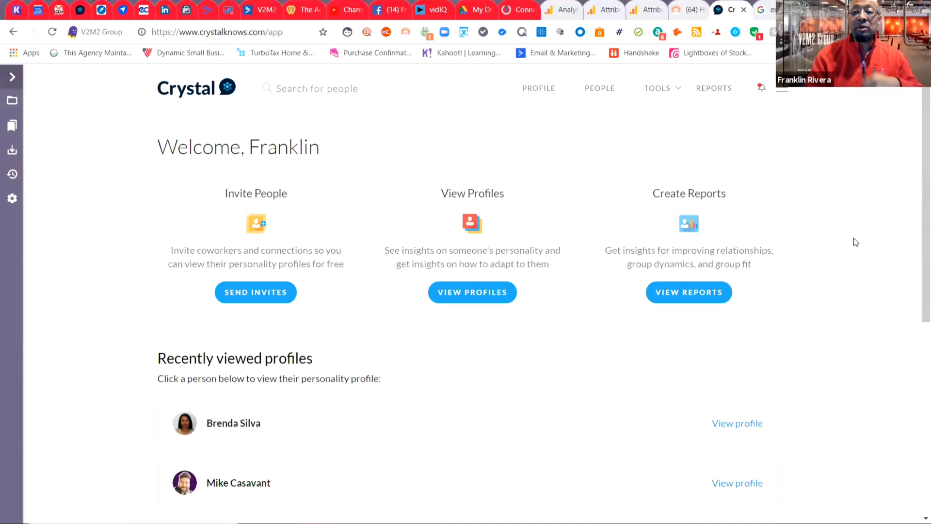
scroll(853, 241, "down", 7)
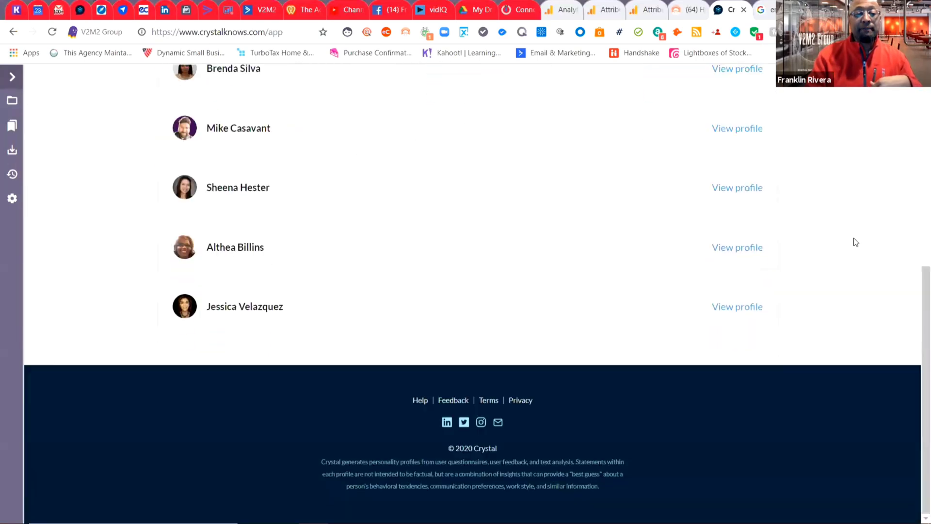
scroll(852, 241, "up", 8)
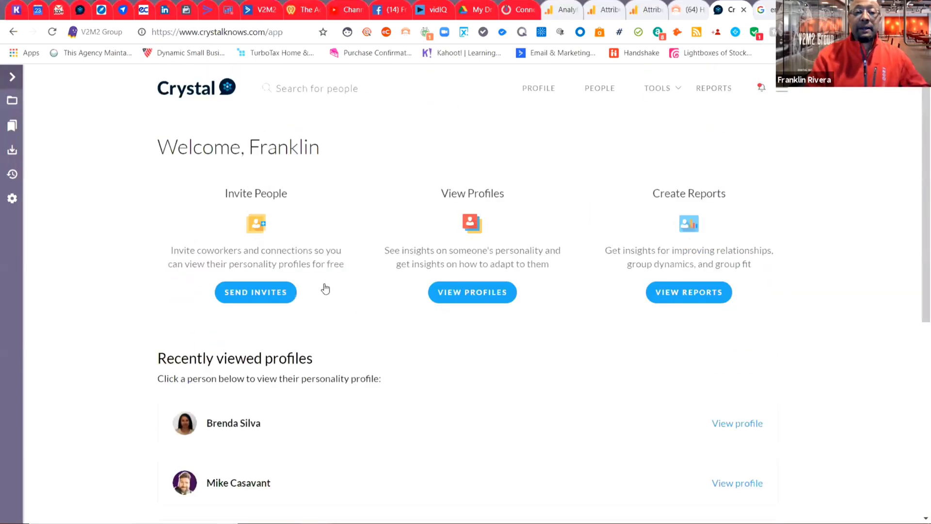
left_click(537, 91)
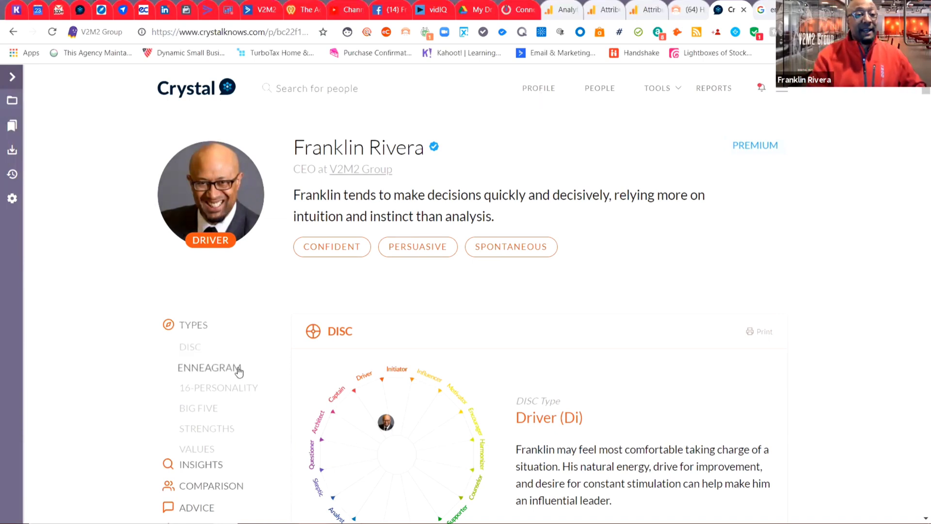
Review the profile's DISC, Enneagram, 16-Personality, Big Five, Strengths and Values sections, plus the insights on natural tendencies, drains and speaking style
scroll(239, 370, "down", 1)
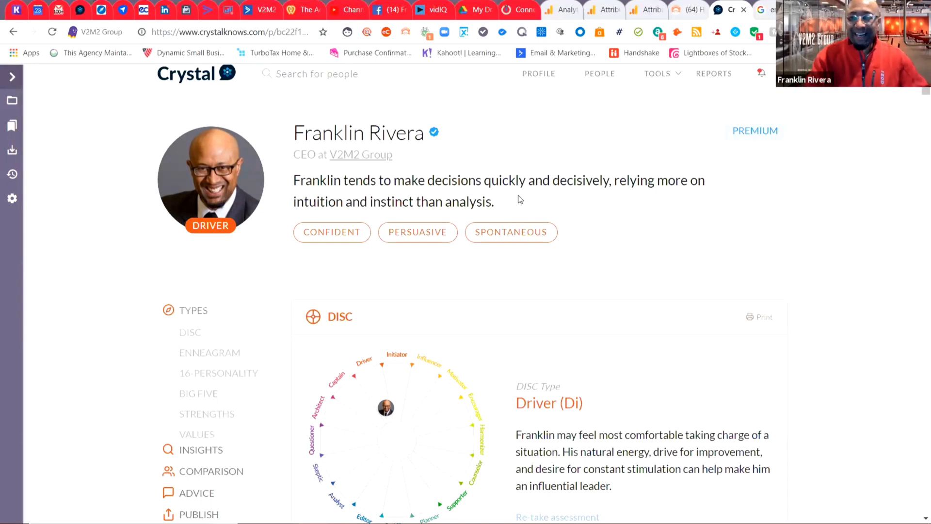
scroll(520, 199, "down", 2)
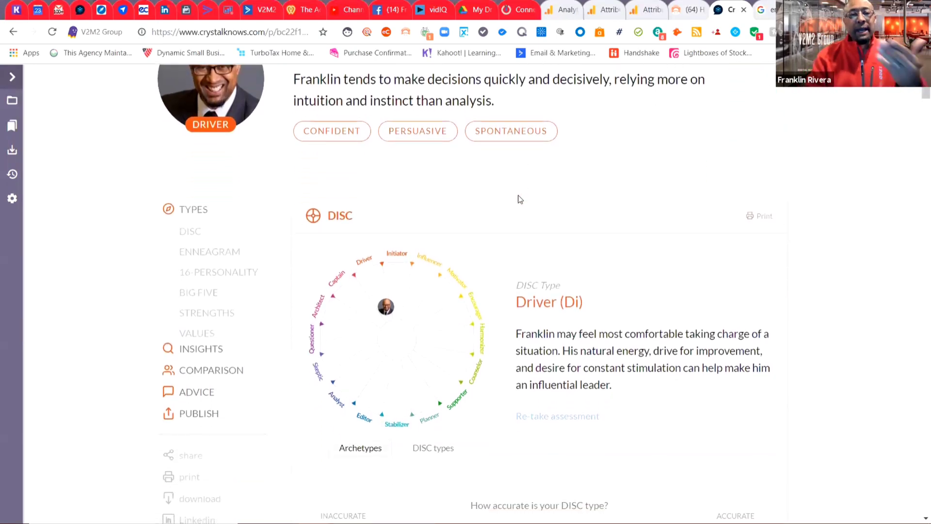
scroll(555, 174, "down", 1)
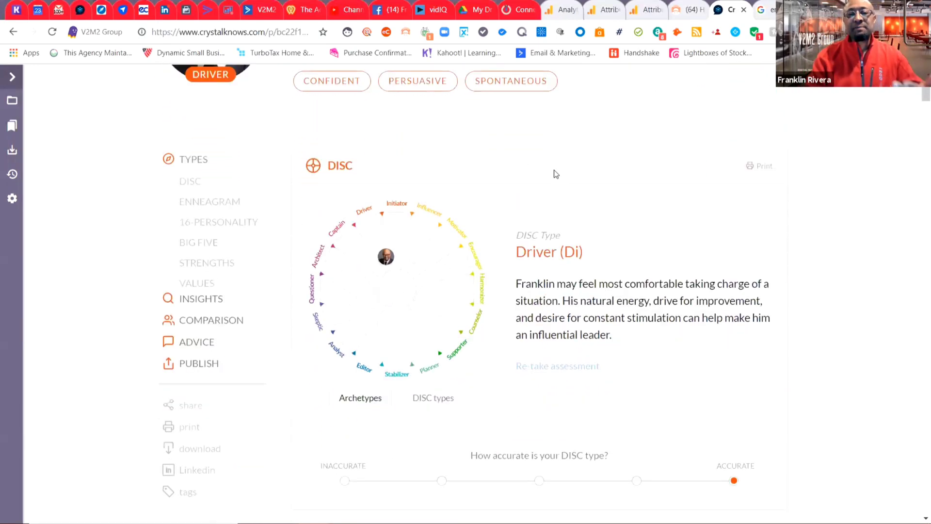
scroll(556, 174, "down", 1)
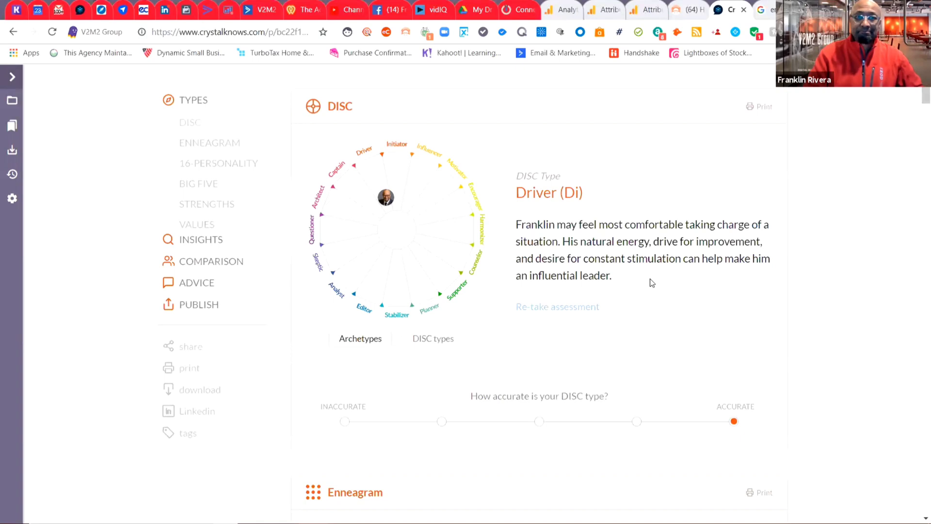
scroll(652, 282, "down", 6)
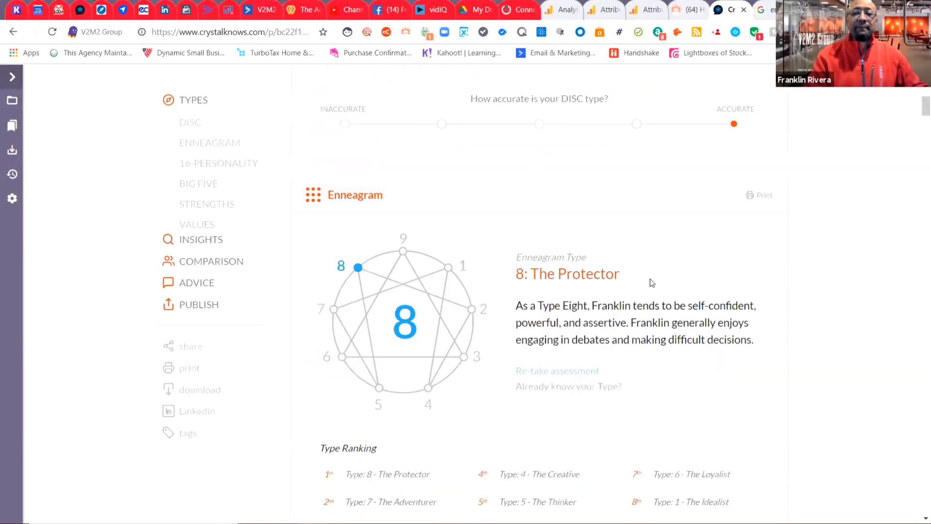
scroll(652, 283, "down", 2)
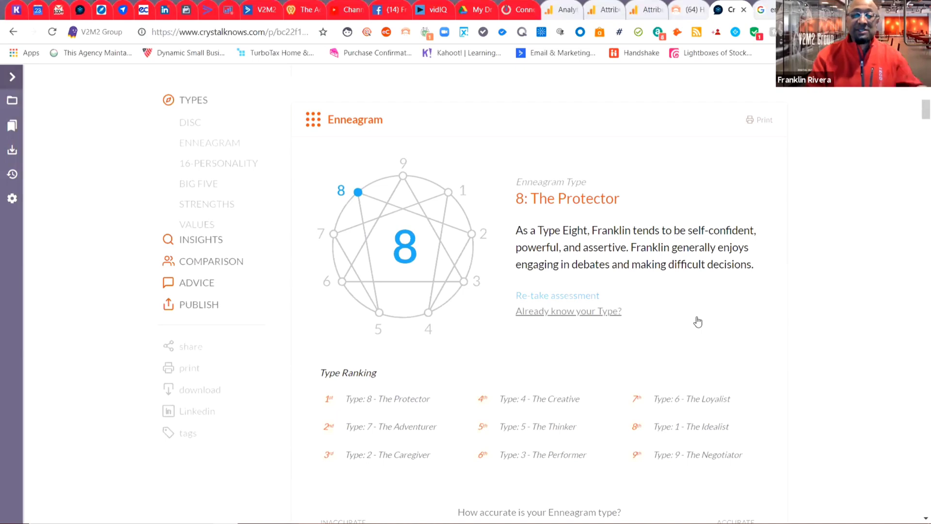
scroll(698, 321, "down", 8)
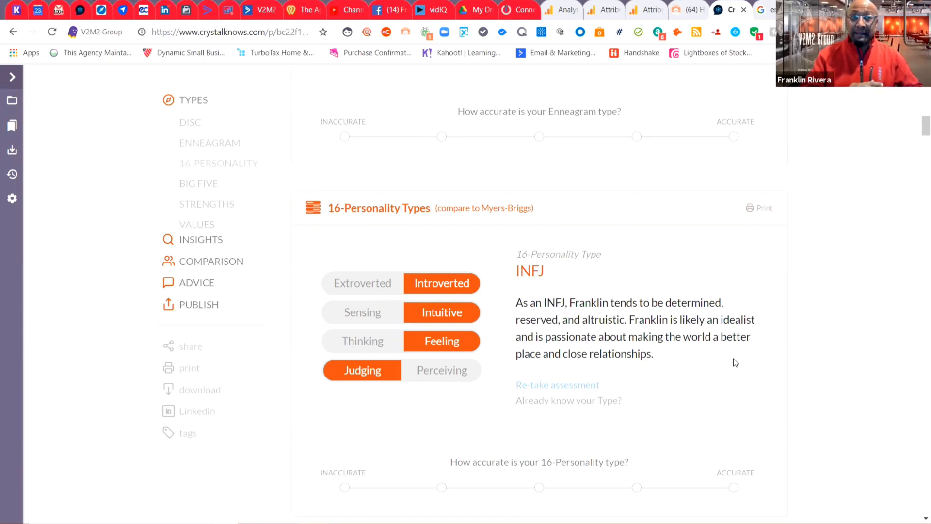
scroll(734, 362, "down", 10)
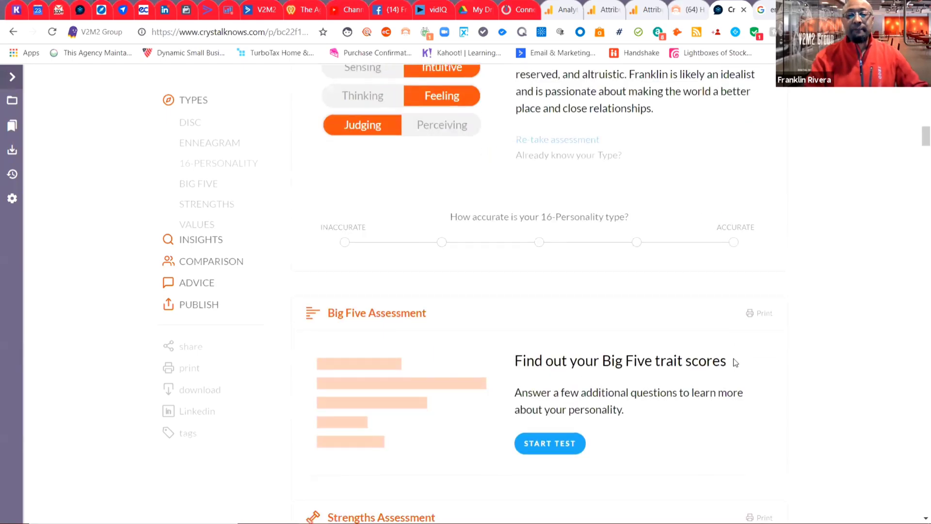
scroll(734, 362, "down", 4)
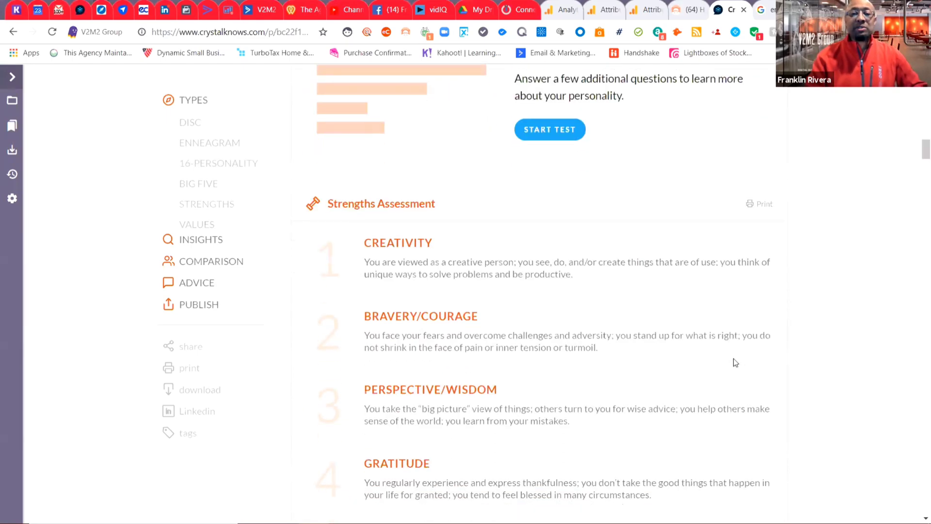
scroll(735, 363, "down", 8)
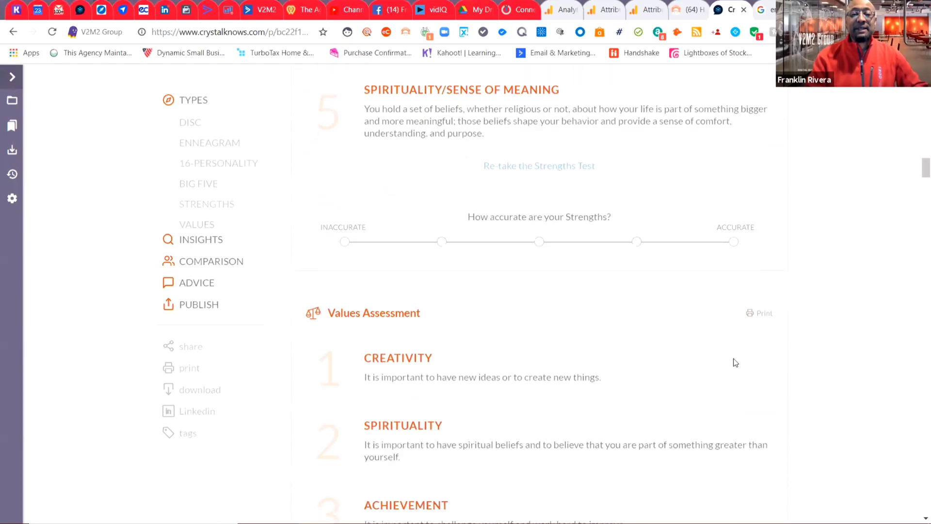
scroll(735, 362, "down", 10)
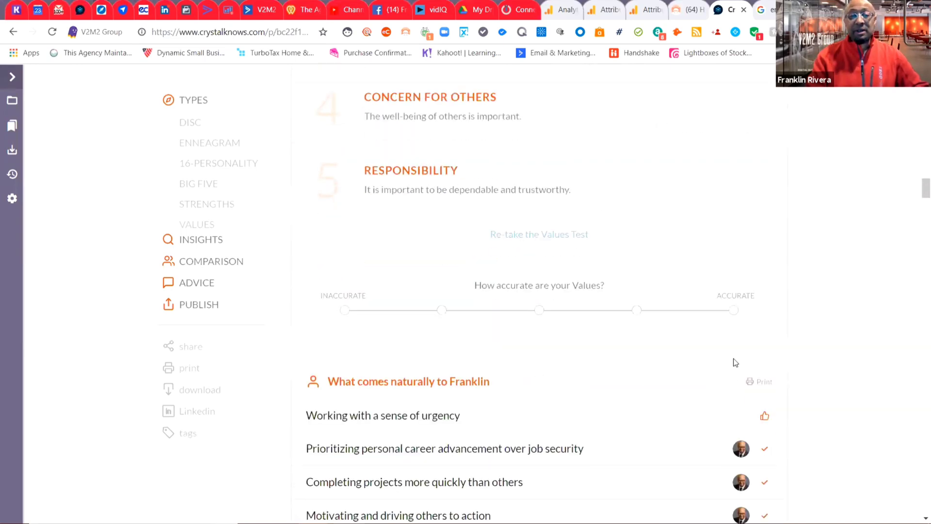
scroll(735, 362, "down", 6)
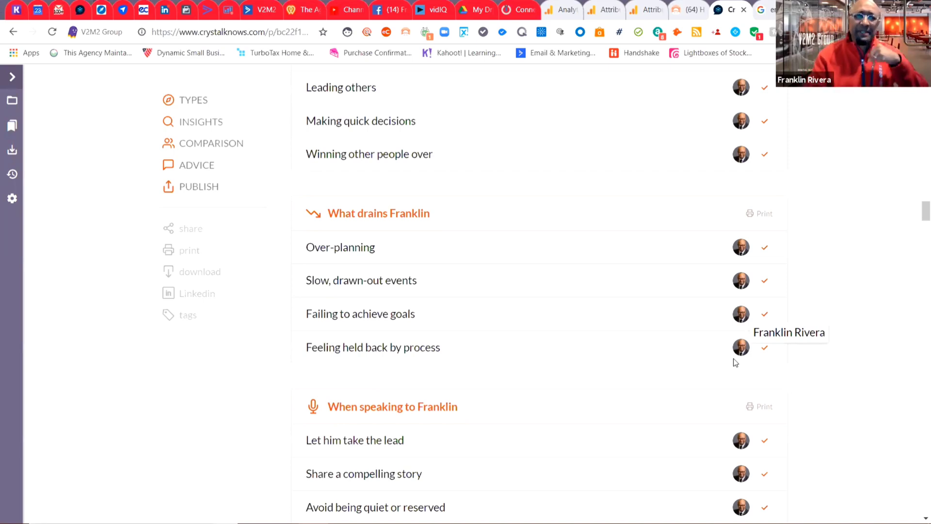
scroll(735, 362, "up", 20)
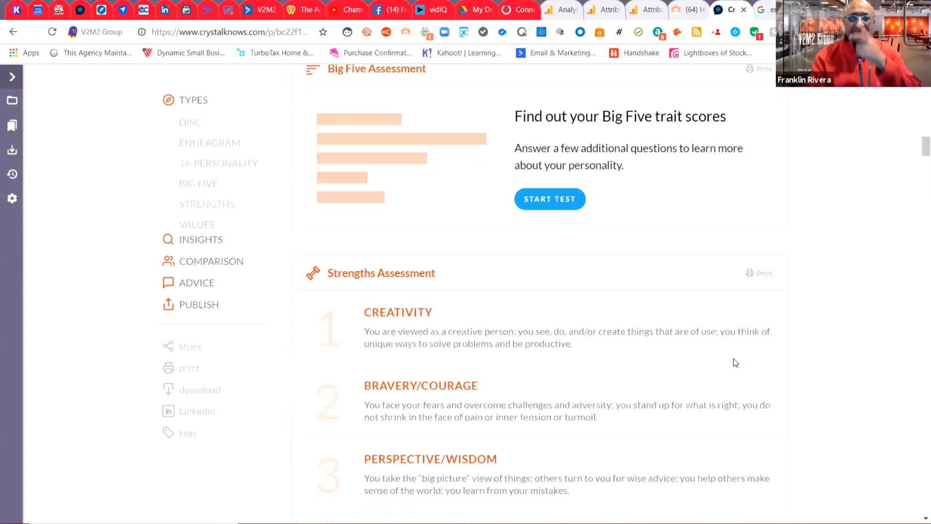
scroll(735, 362, "up", 10)
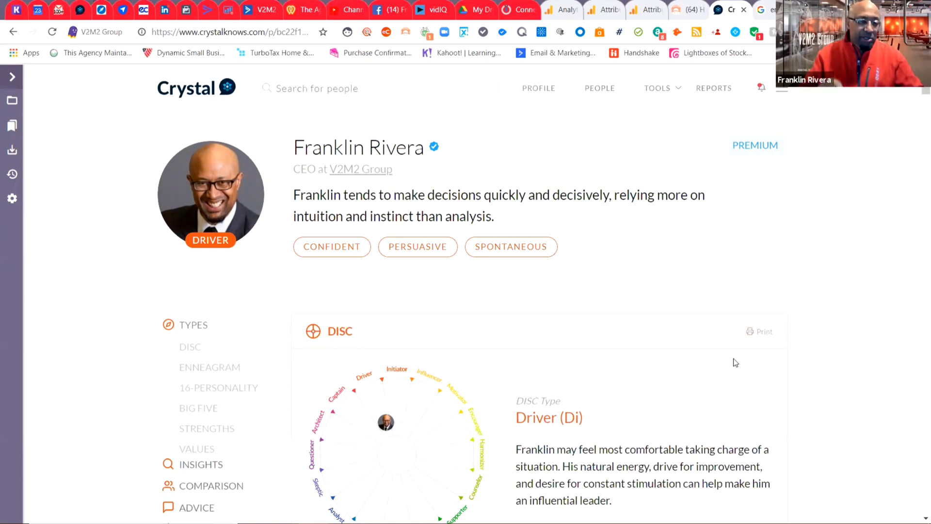
Open the People page with the invitation options and the list of profiles
left_click(601, 99)
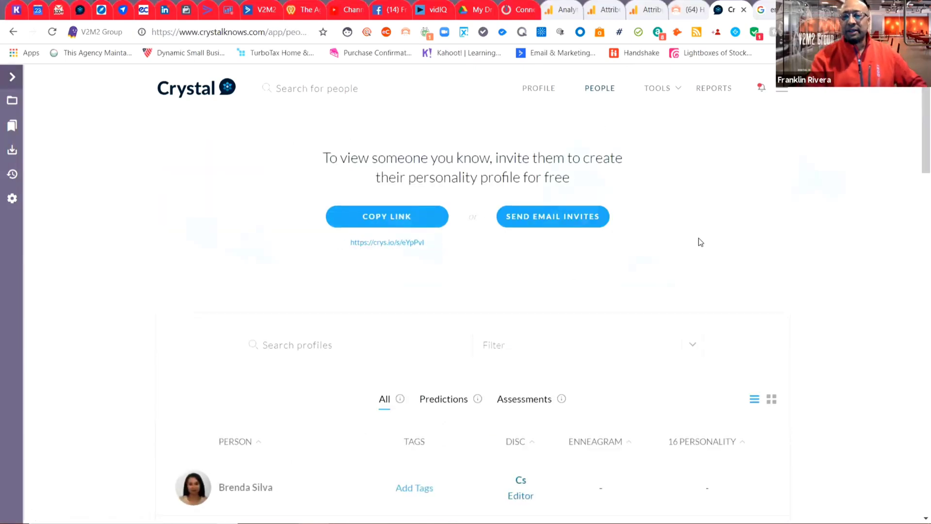
Look through the first page of profiles on the People page, including their tags and DISC types, and return to the invitation options
scroll(700, 242, "down", 3)
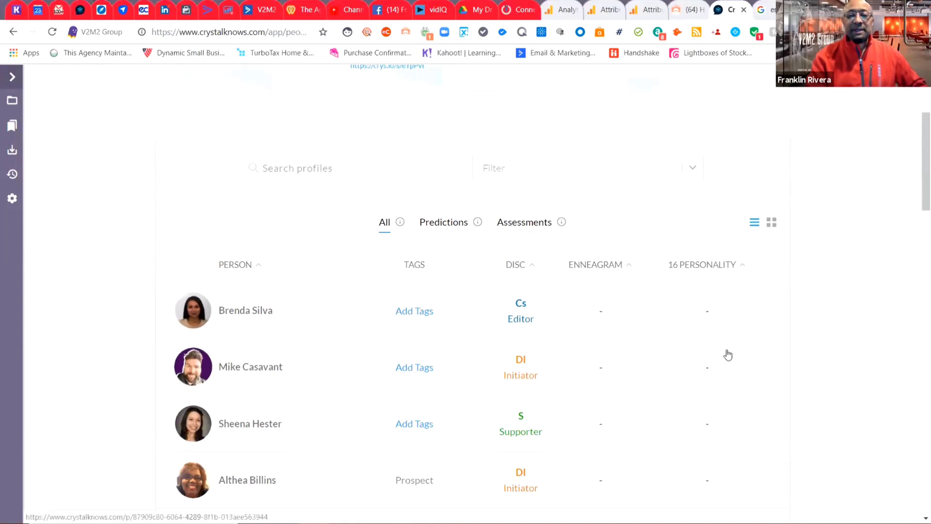
scroll(727, 354, "down", 3)
scroll(727, 355, "down", 5)
scroll(727, 353, "up", 10)
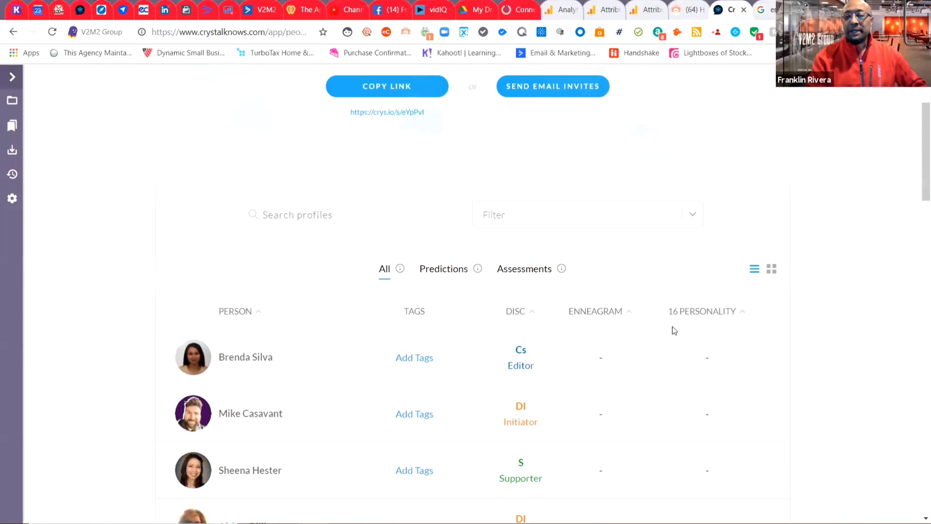
scroll(766, 408, "down", 12)
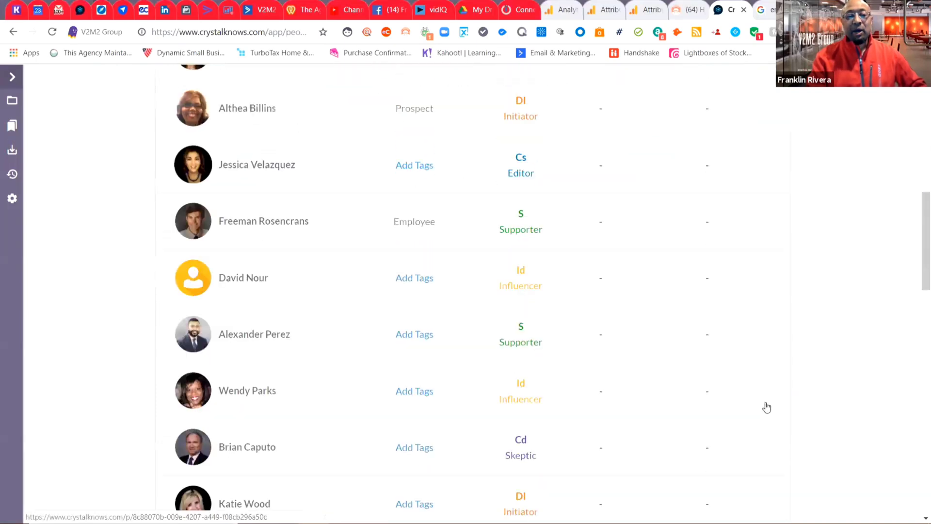
scroll(767, 408, "down", 15)
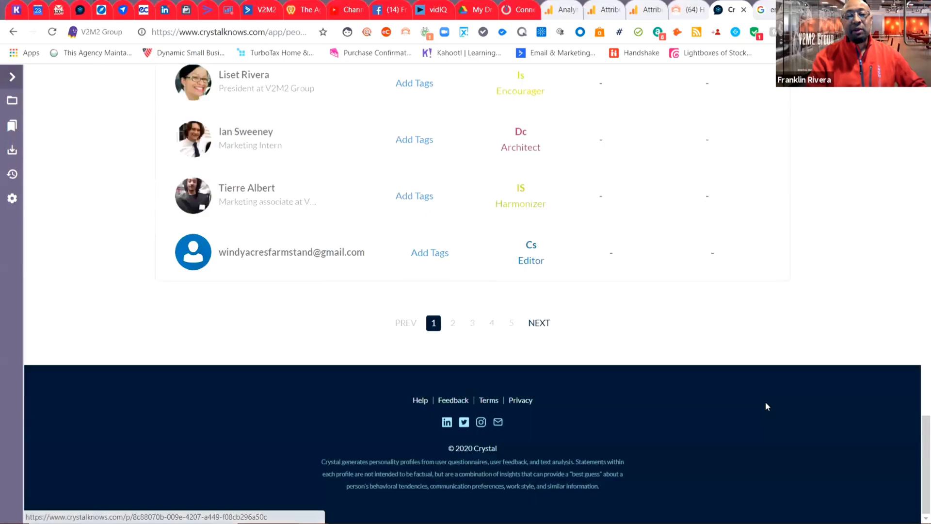
scroll(766, 404, "up", 17)
scroll(766, 406, "up", 8)
scroll(766, 406, "down", 15)
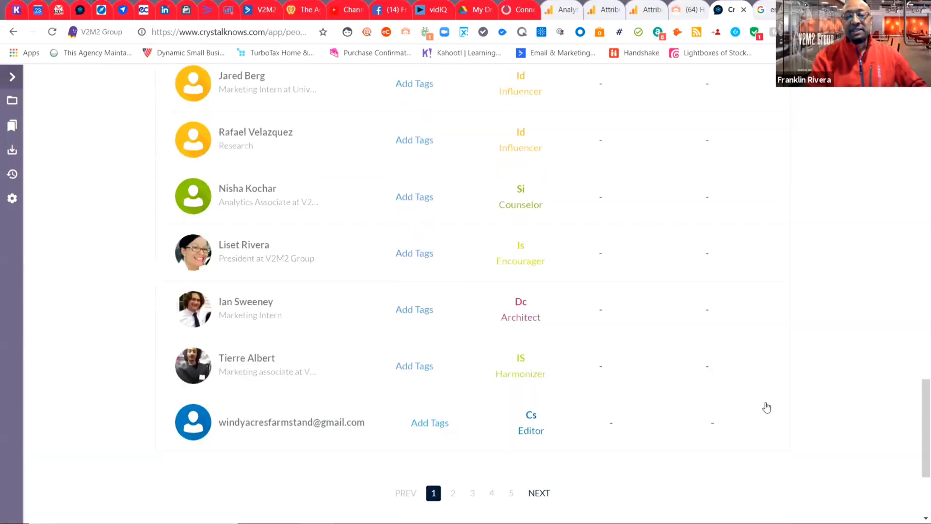
scroll(767, 407, "up", 15)
scroll(766, 406, "up", 5)
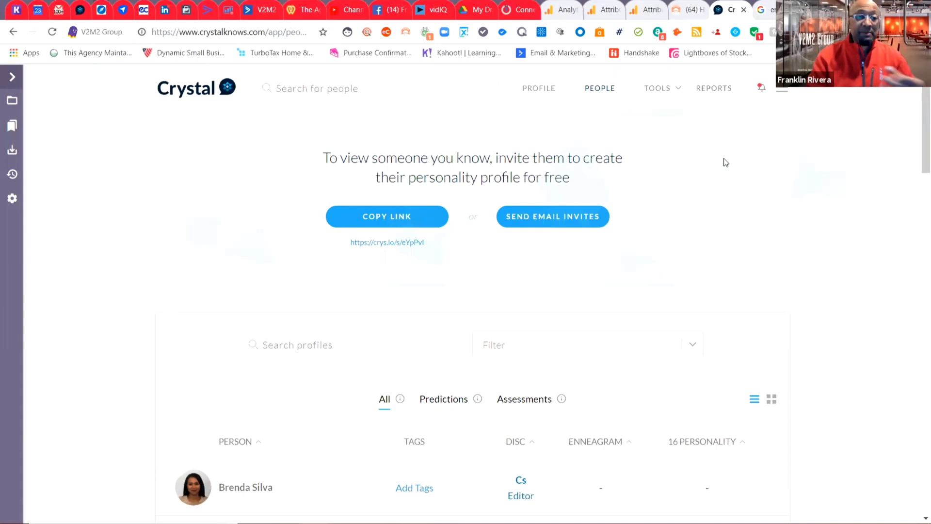
Open the Text Predictions tool and look over its PDF resume upload, text pasting and Manual LinkedIn Prediction options
left_click(671, 94)
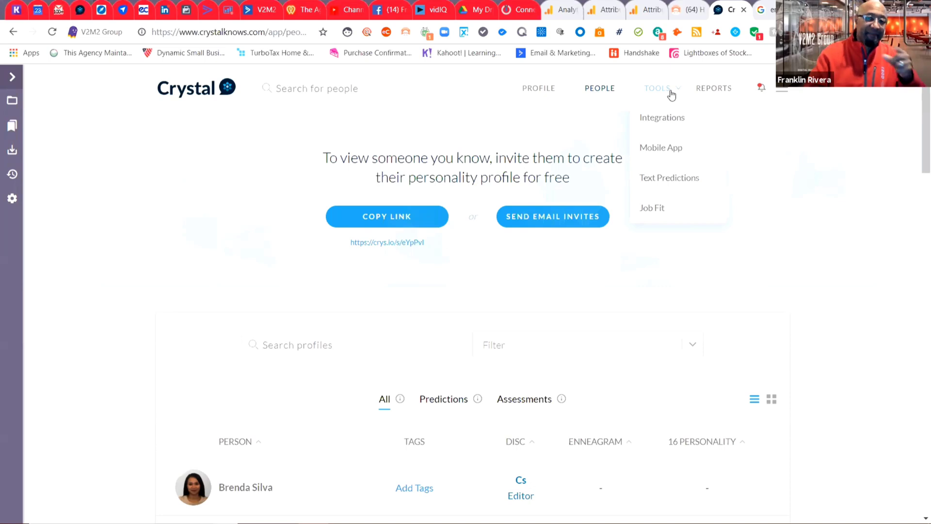
left_click(673, 184)
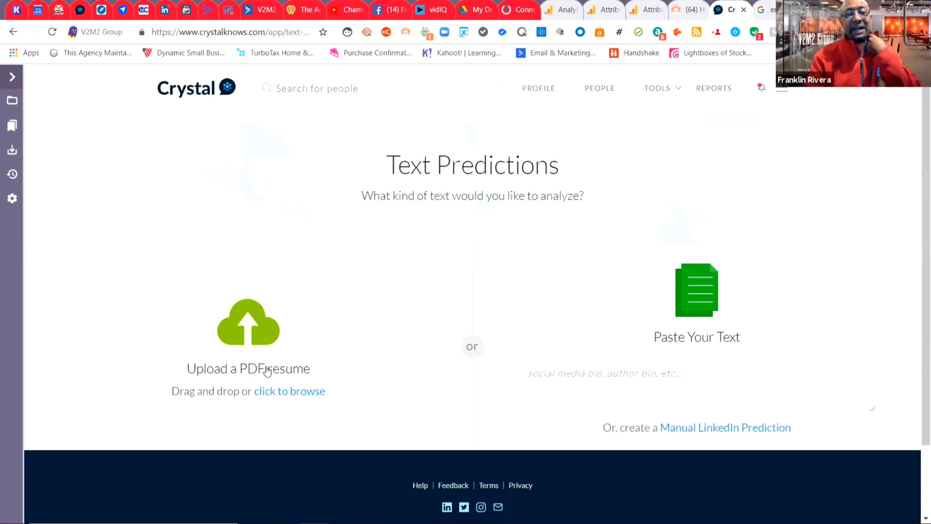
scroll(487, 318, "down", 1)
scroll(487, 318, "down", 1)
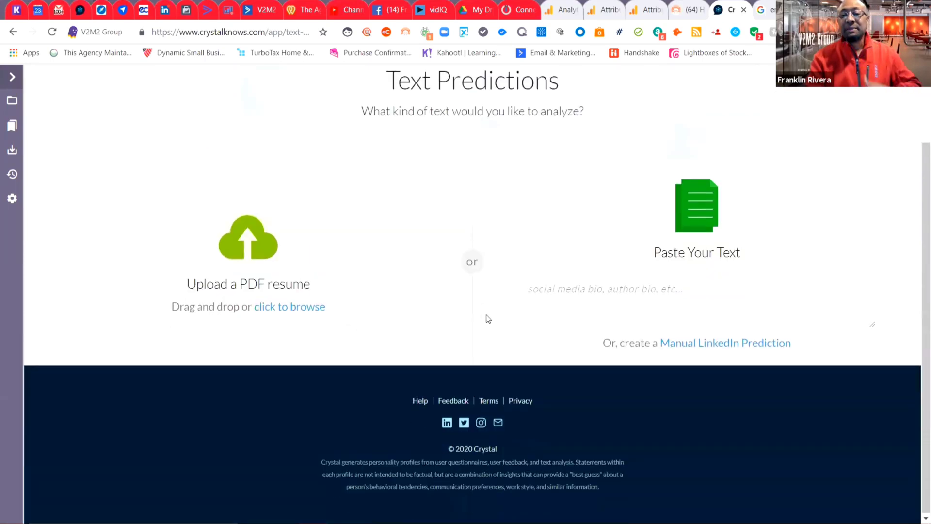
scroll(487, 318, "up", 2)
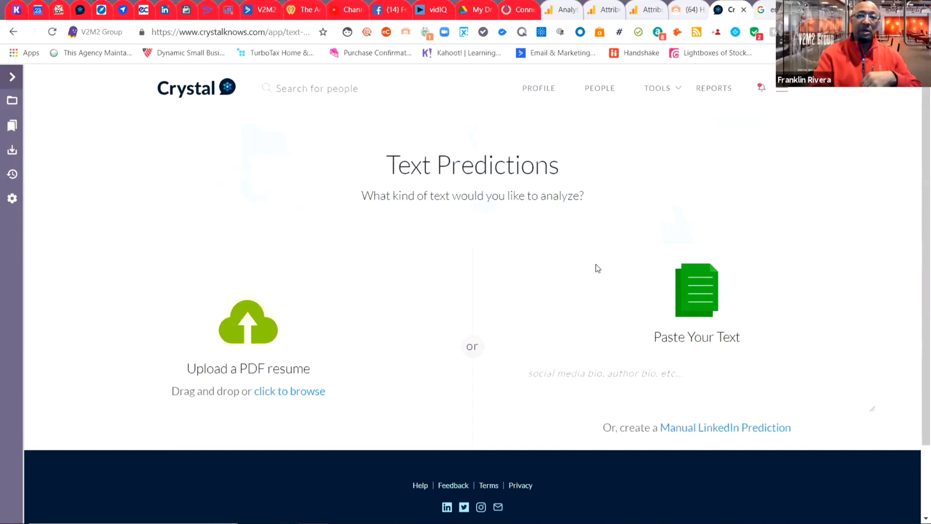
Open the Job Fit page and read the latest score with its explanation and personality wheel
left_click(673, 89)
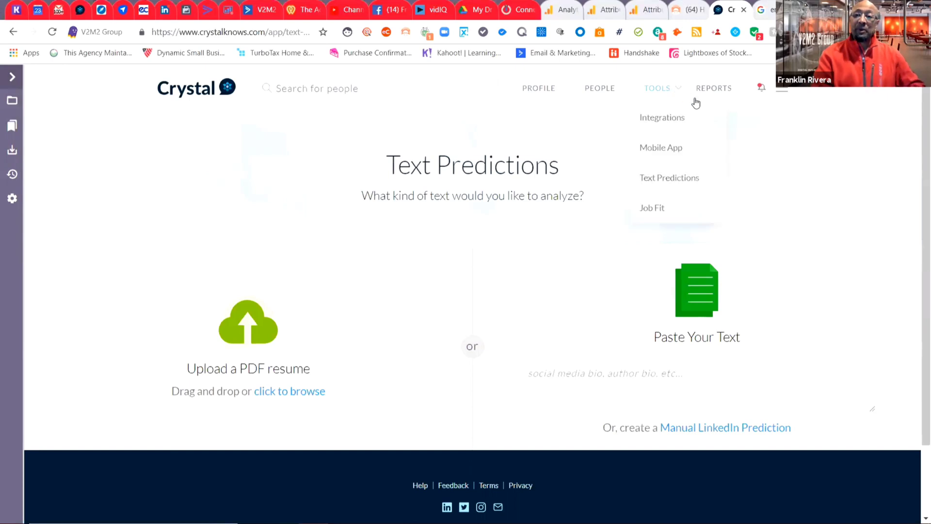
left_click(659, 210)
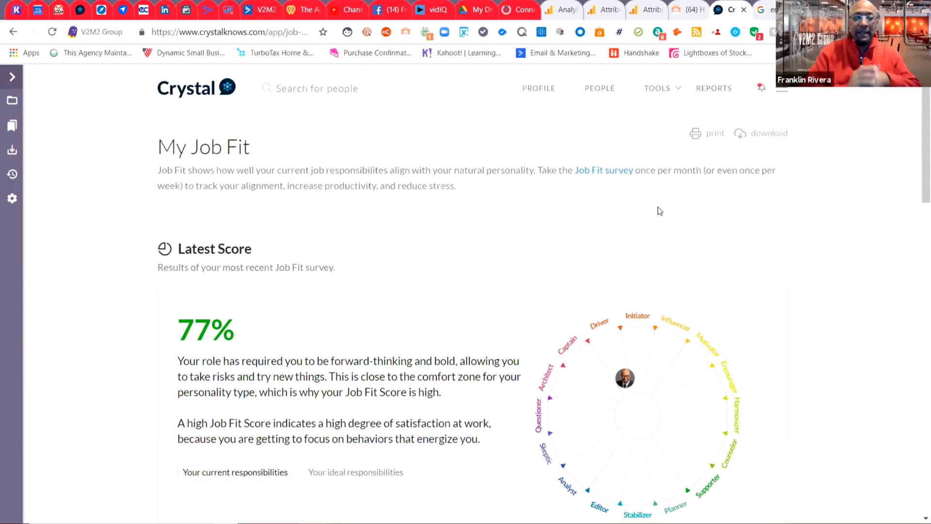
scroll(660, 210, "down", 2)
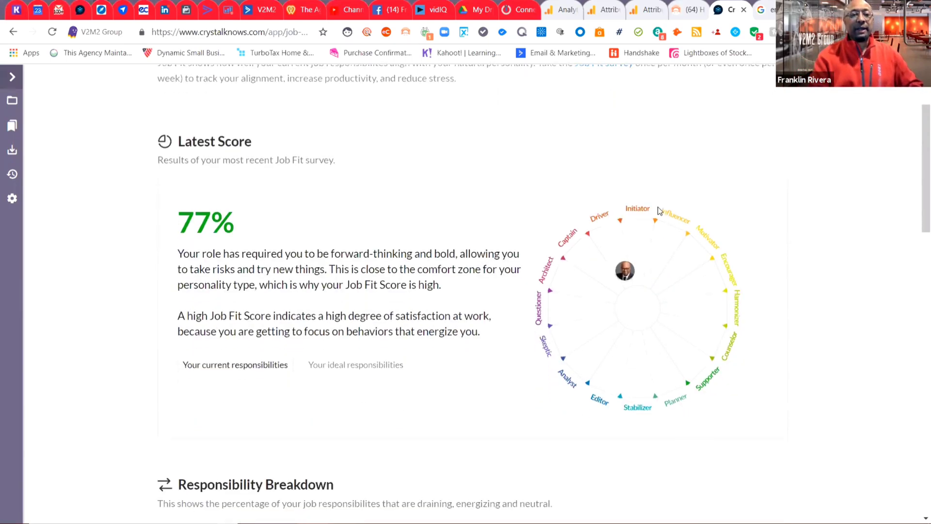
scroll(659, 210, "down", 1)
scroll(659, 210, "up", 3)
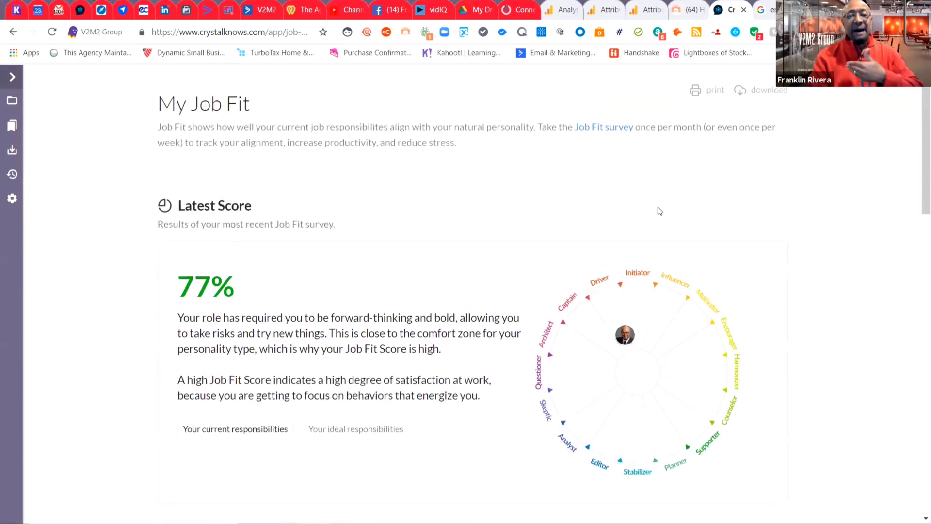
scroll(659, 210, "down", 2)
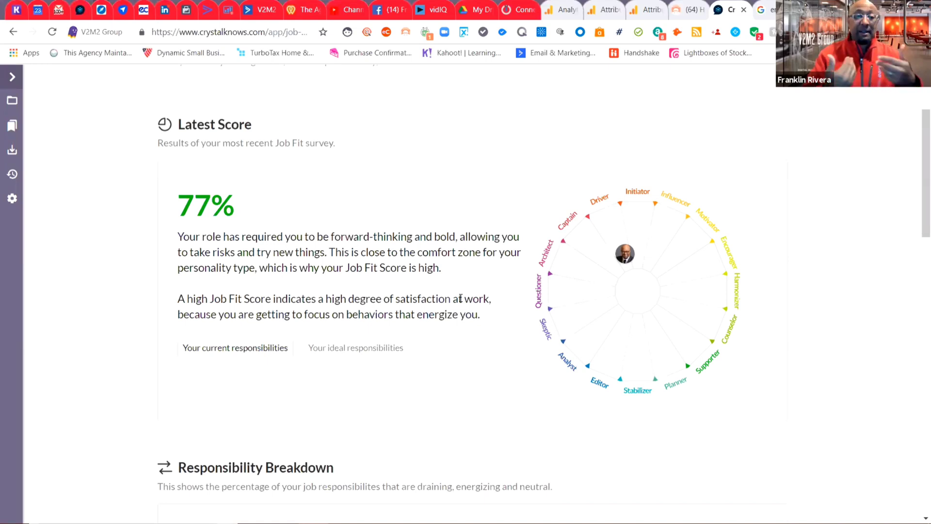
Review the Job Fit responsibility breakdown, current and potential energizers, and stressors, then return to the page heading
scroll(460, 298, "down", 5)
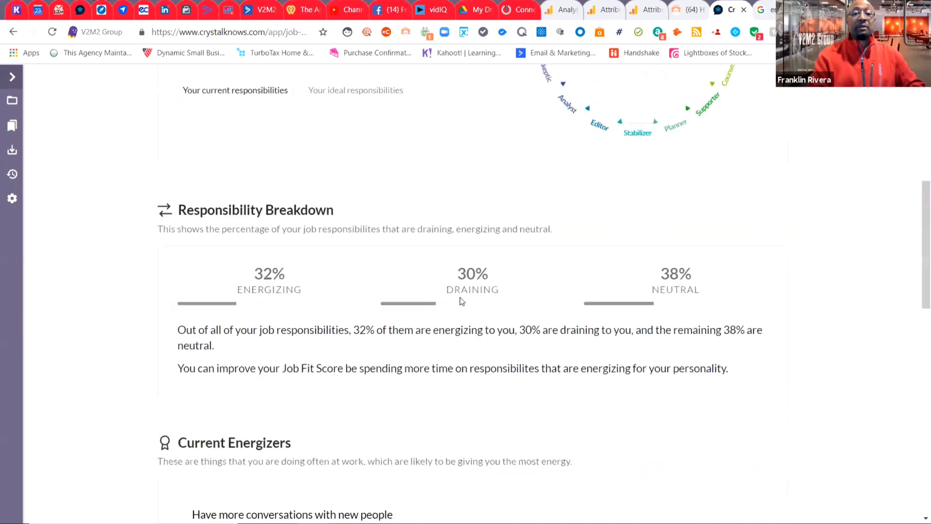
scroll(460, 301, "down", 5)
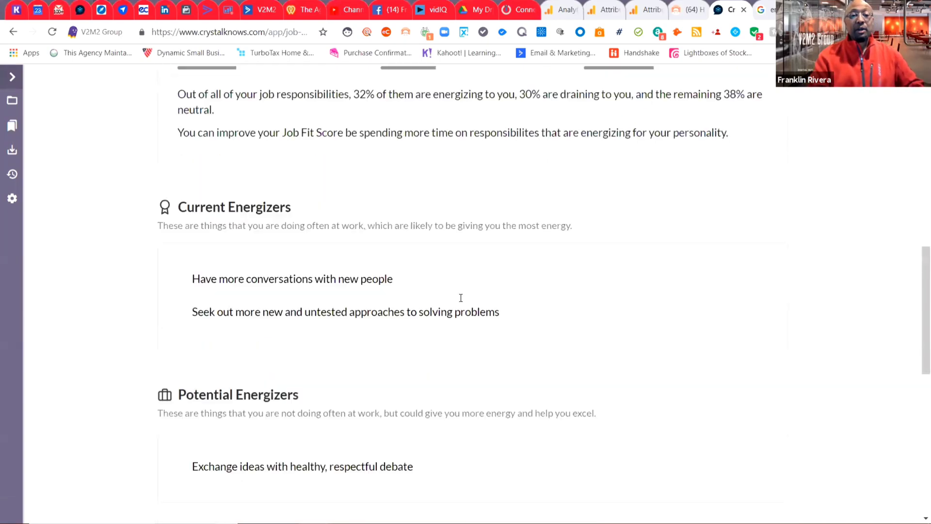
scroll(461, 298, "down", 4)
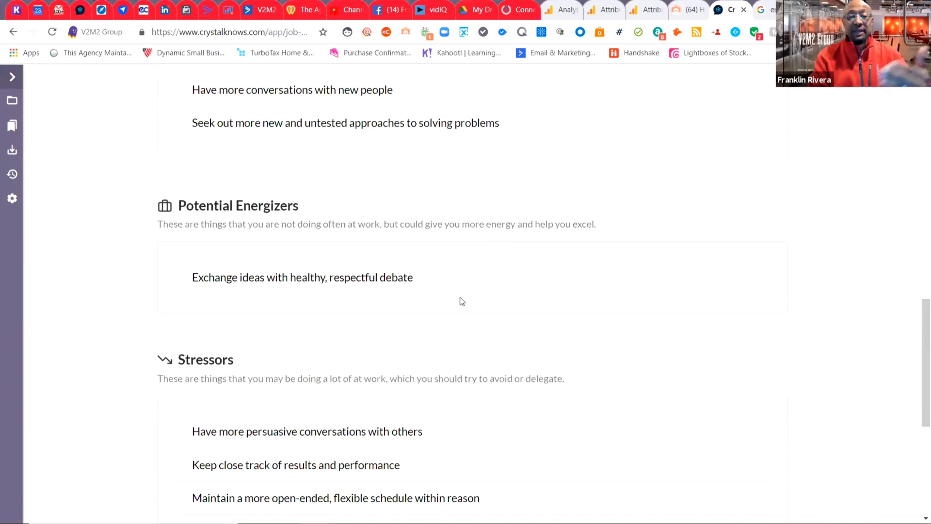
scroll(461, 300, "down", 3)
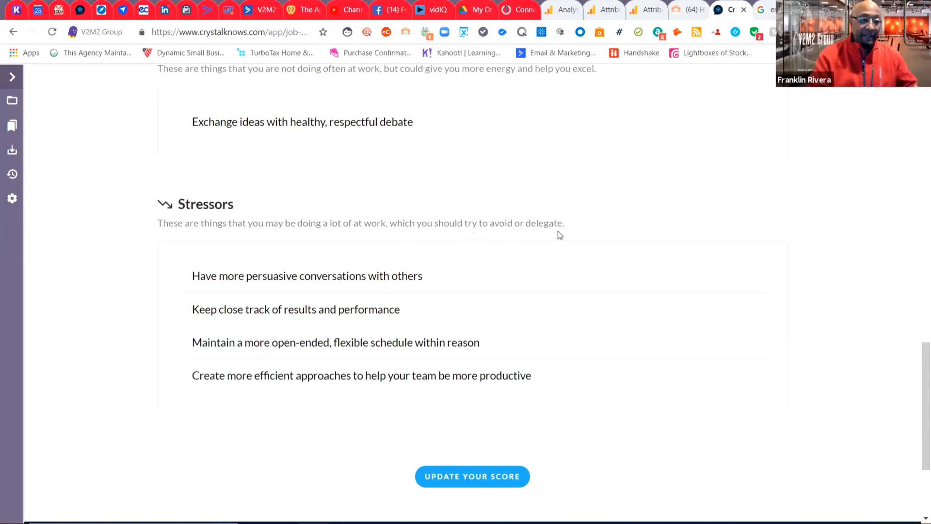
scroll(560, 235, "up", 15)
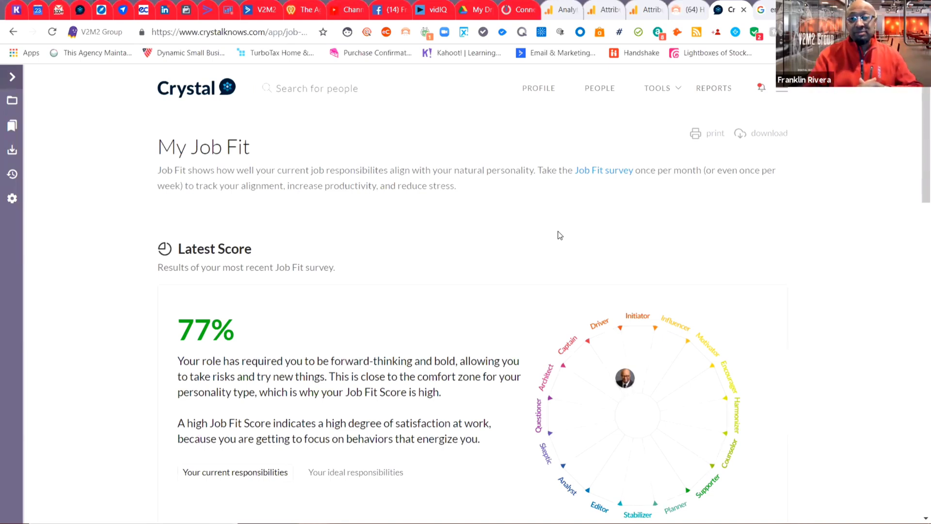
Start a group report for 3+ people from Reports, including yourself and the second and seventh people suggested
left_click(724, 94)
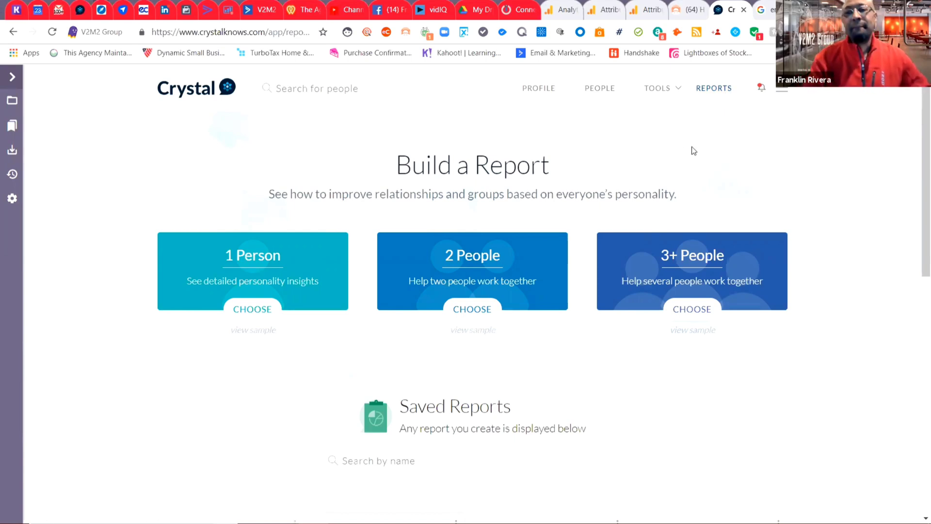
left_click(685, 315)
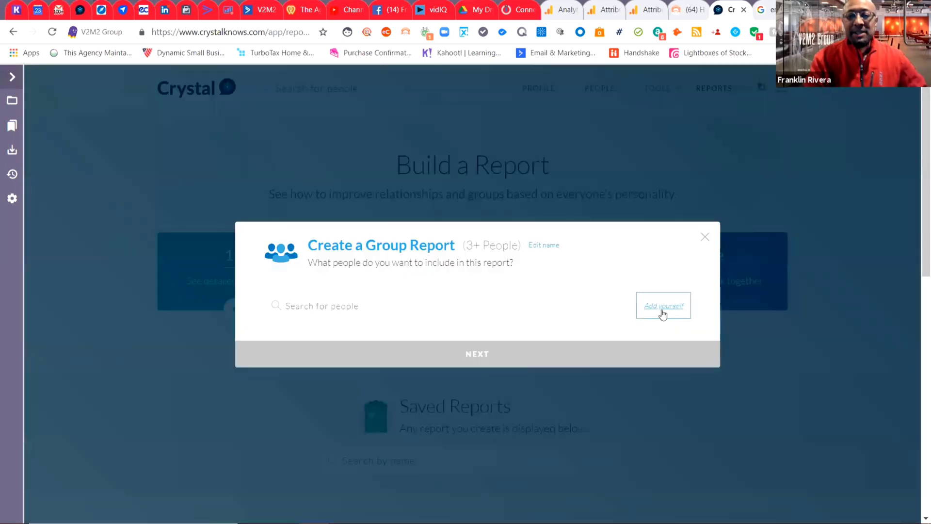
left_click(662, 314)
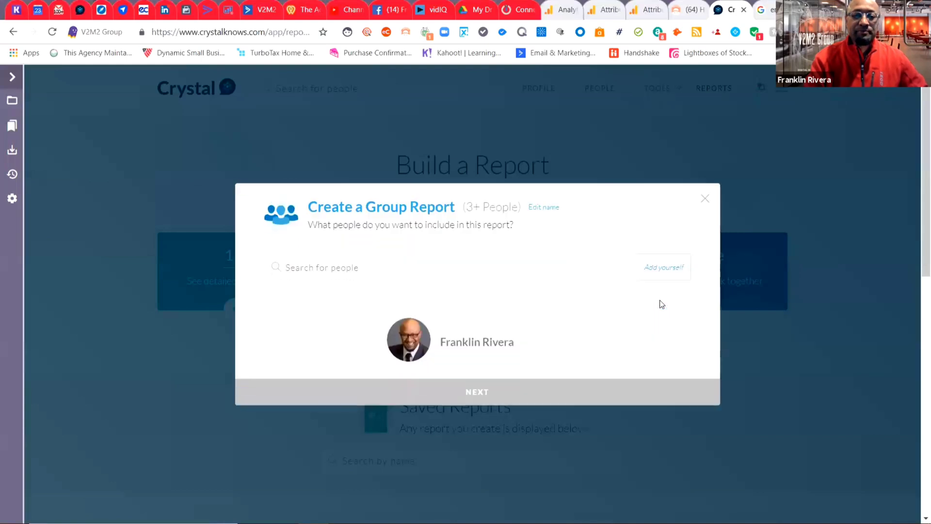
left_click(600, 274)
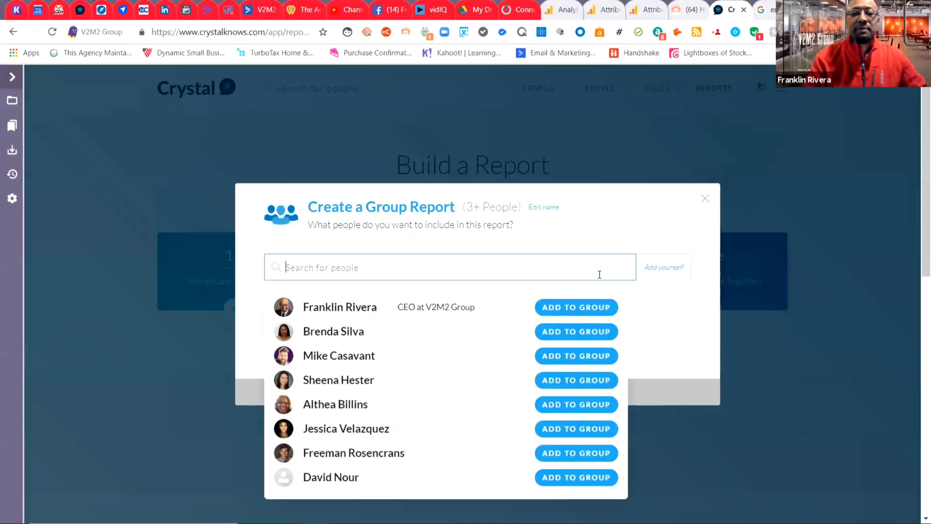
left_click(584, 333)
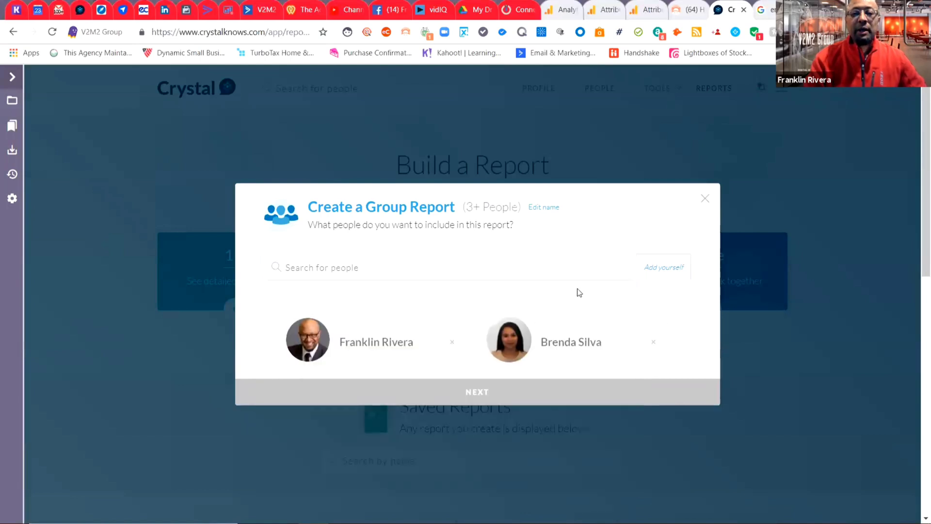
left_click(572, 273)
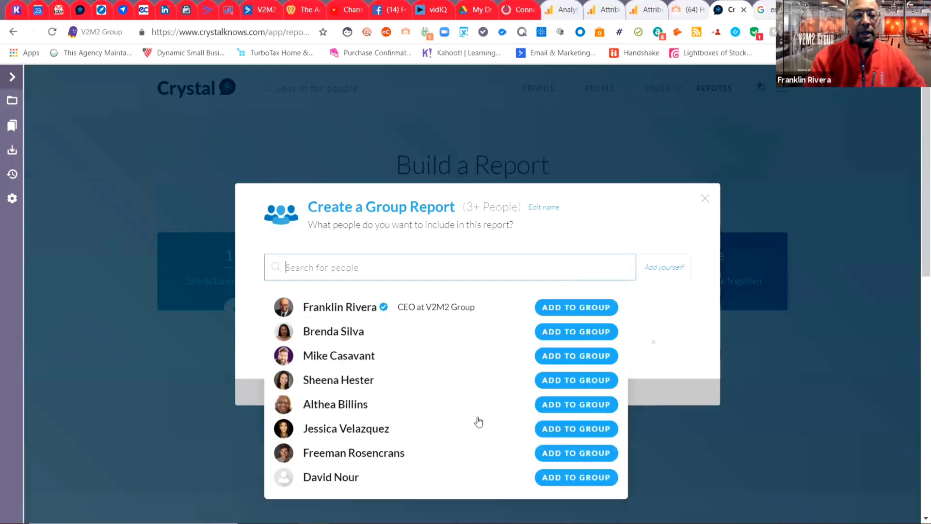
left_click(564, 453)
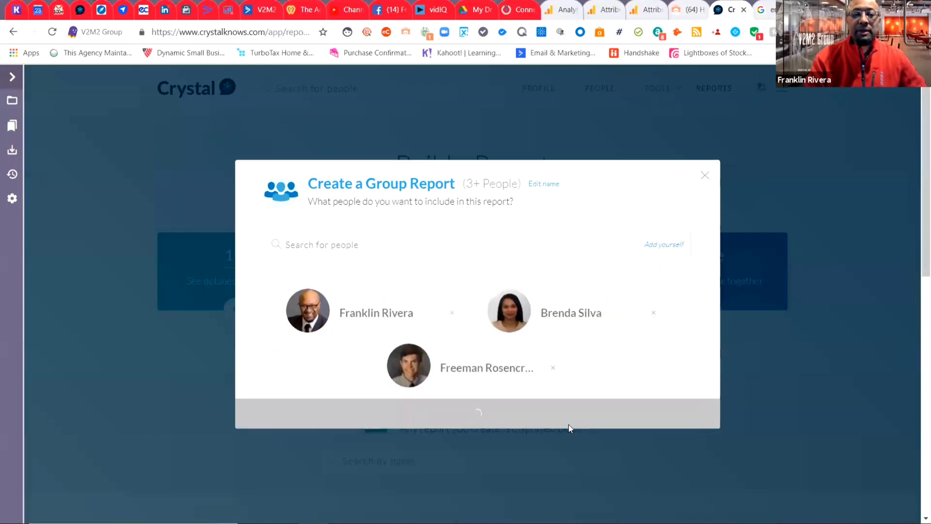
Search by first name for the President at V2M2 Group, include that person in the group, and create the report
left_click(550, 232)
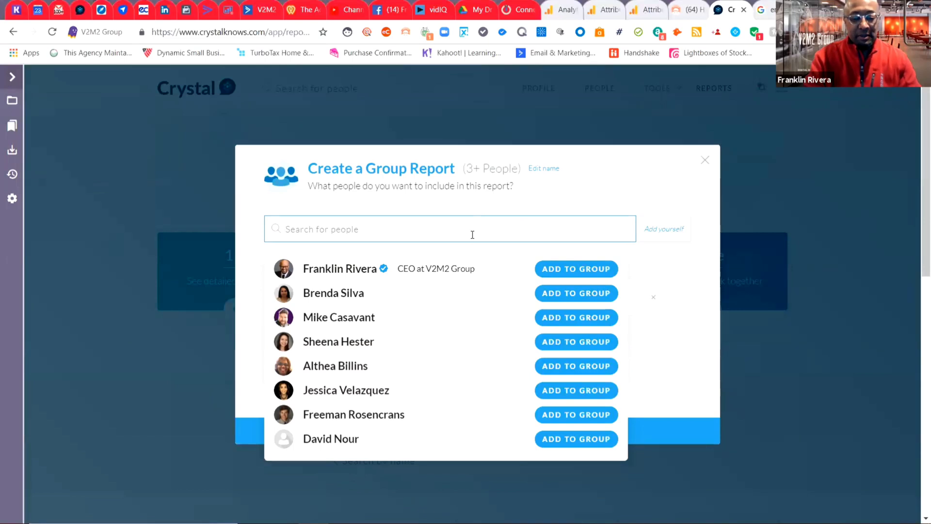
type("lis")
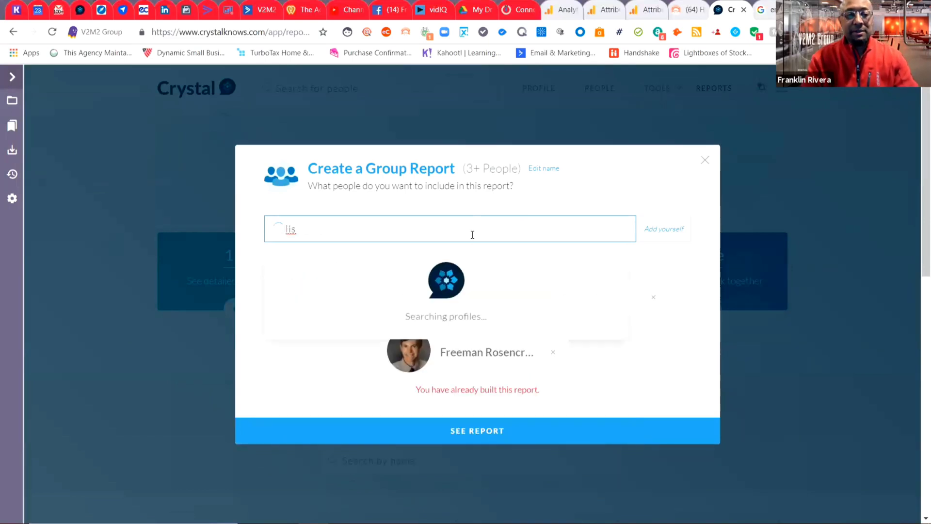
type("e")
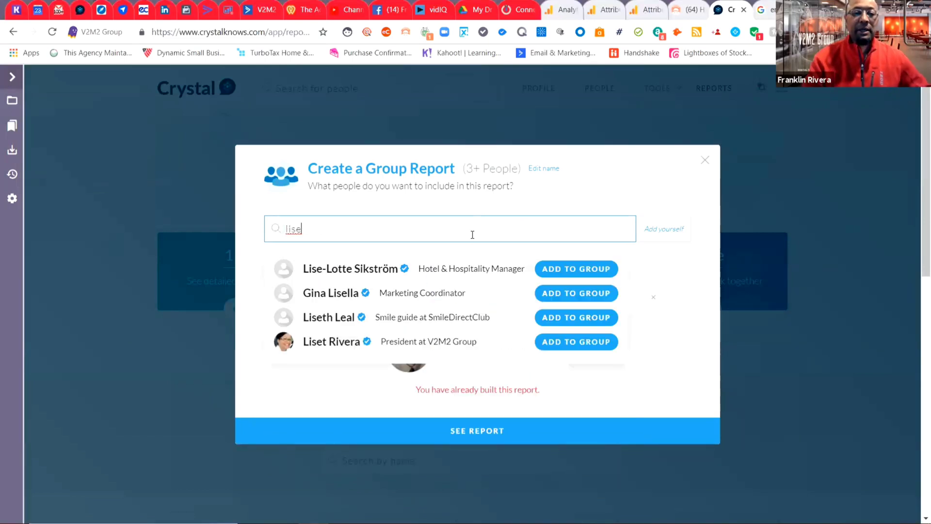
left_click(577, 342)
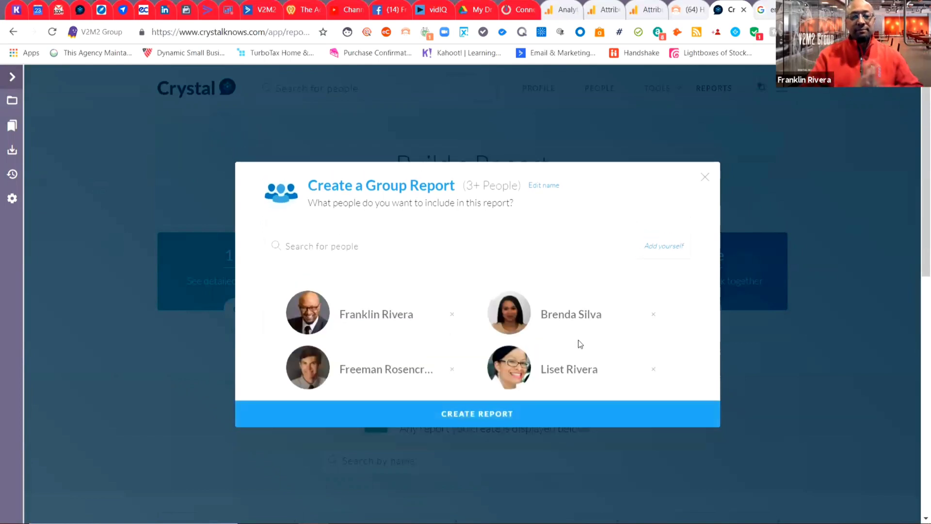
left_click(480, 413)
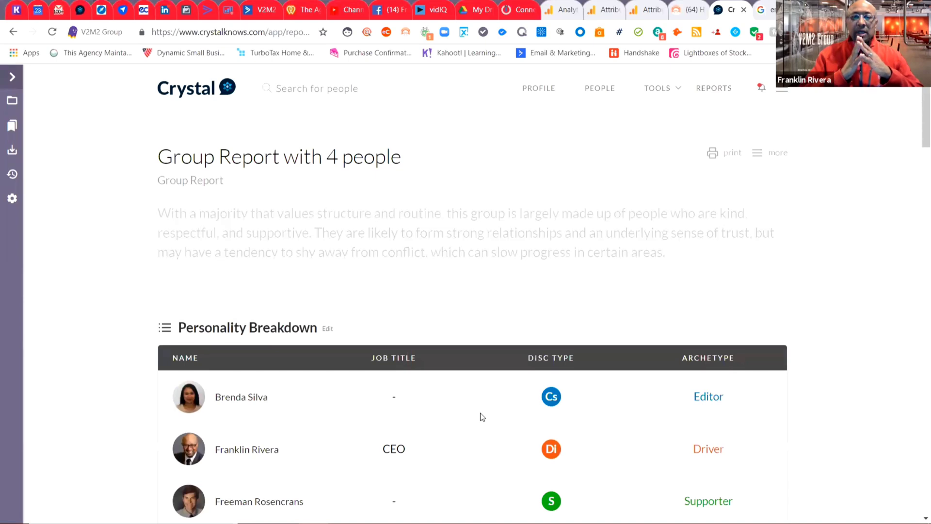
Review the group report's Personality Breakdown table and Personality Map with the description of Drivers
scroll(482, 417, "down", 3)
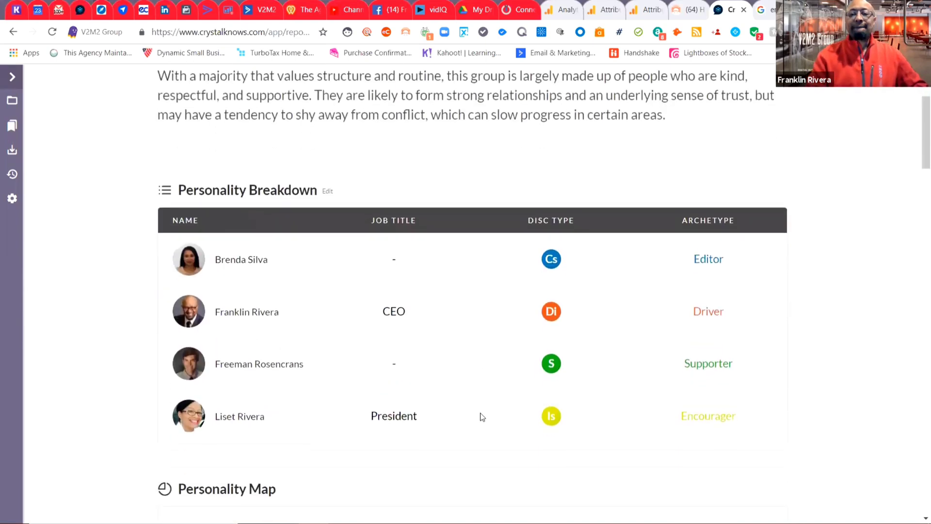
scroll(482, 417, "down", 1)
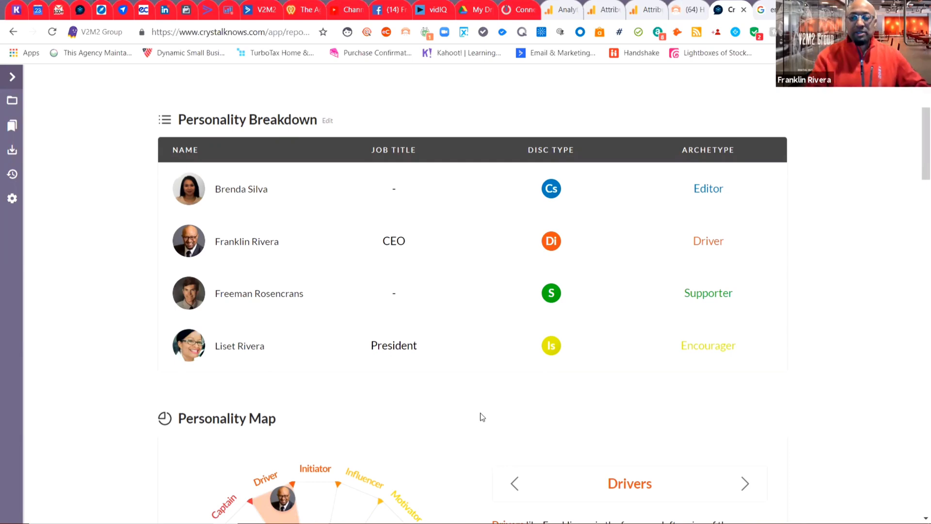
scroll(483, 417, "down", 7)
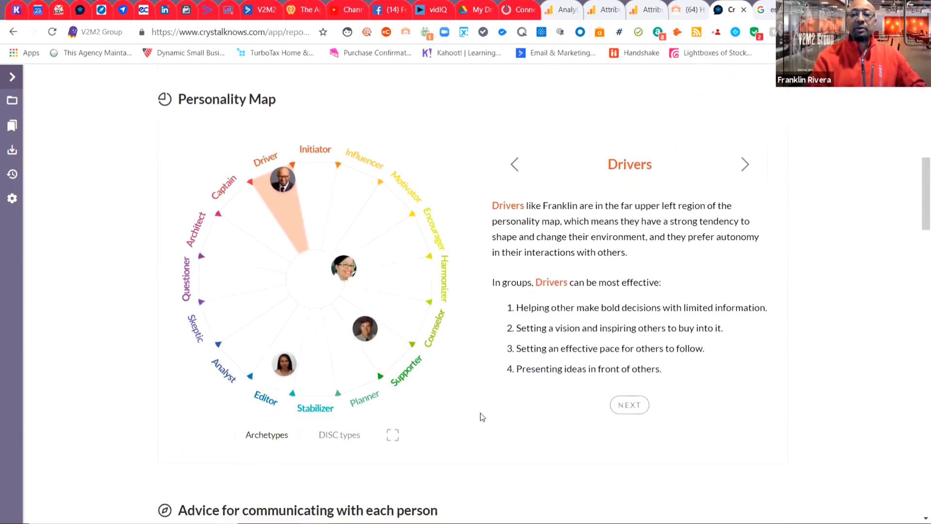
Step through the Personality Map descriptions for Encouragers, Supporters and Editors
scroll(482, 417, "down", 2)
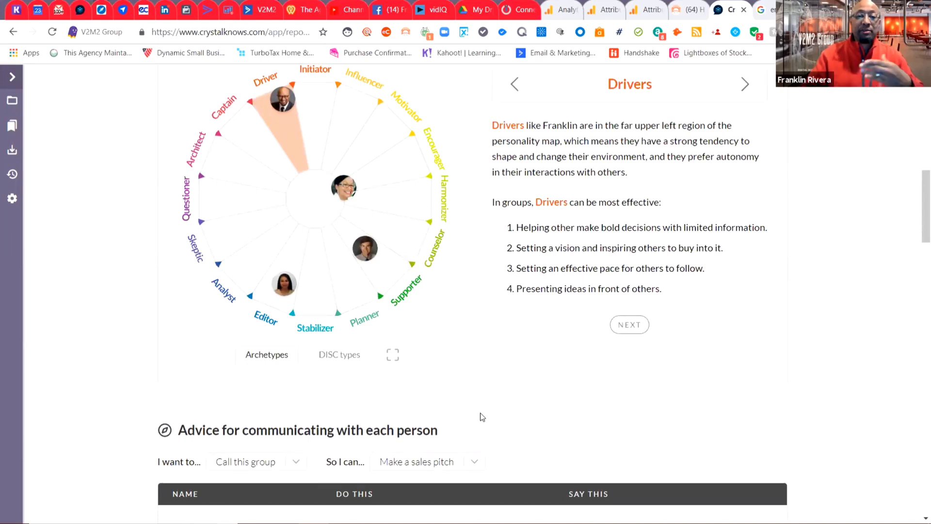
left_click(744, 85)
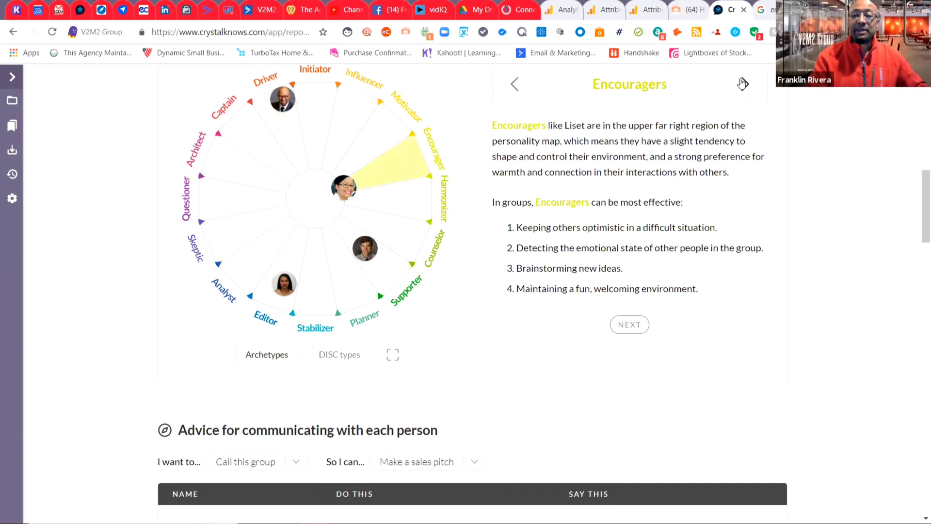
left_click(743, 84)
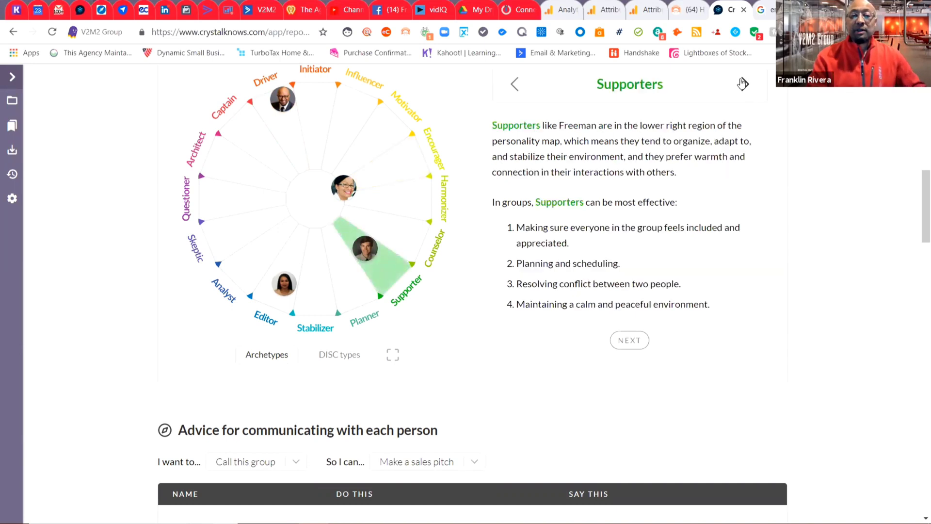
left_click(743, 84)
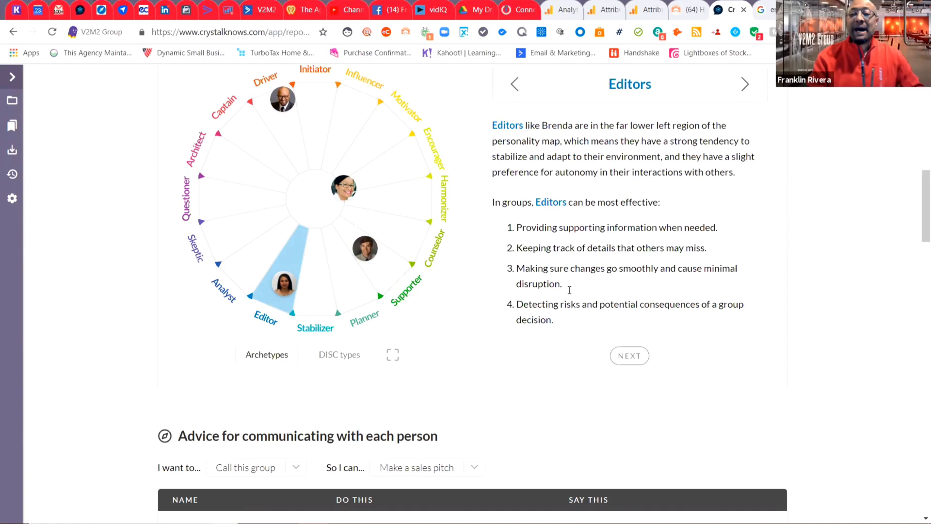
Set the purpose of the advice for communicating with each person to "Brainstorm ideas", keeping "Call this group" as the contact method
scroll(720, 269, "down", 5)
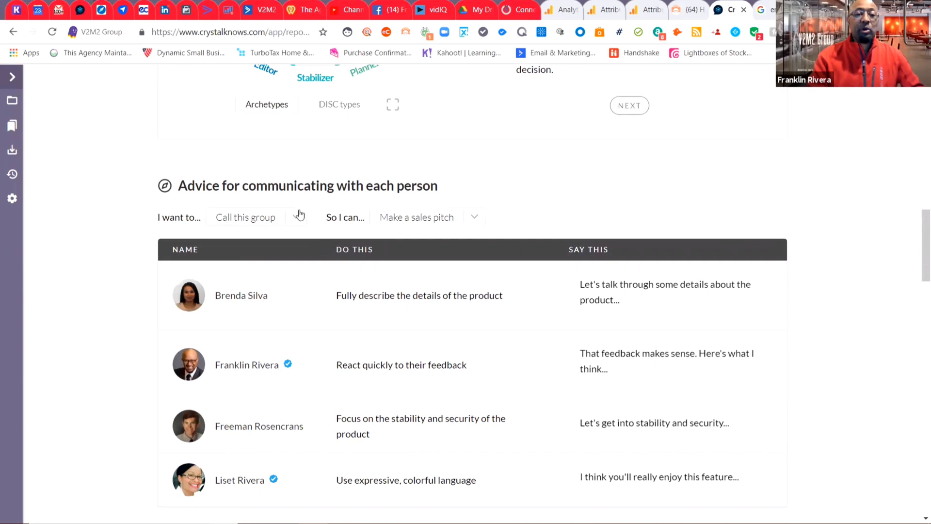
left_click(480, 217)
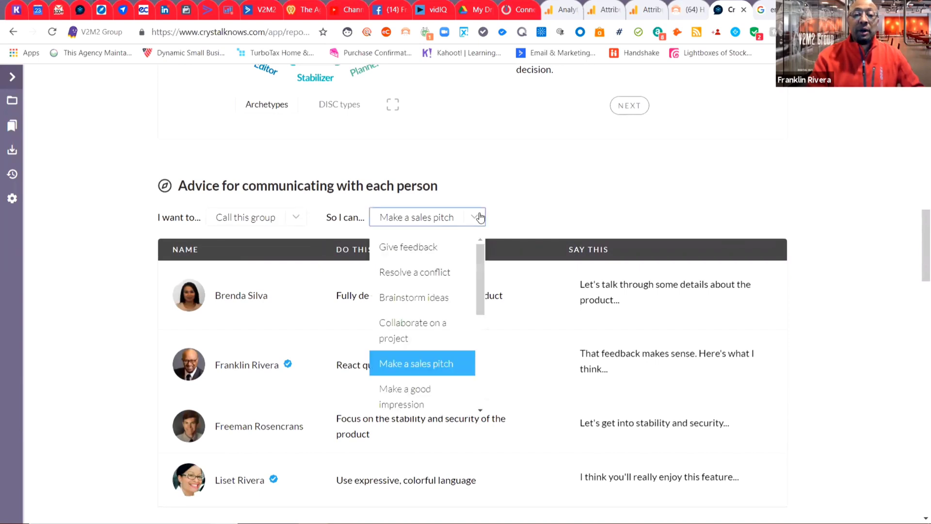
left_click(419, 297)
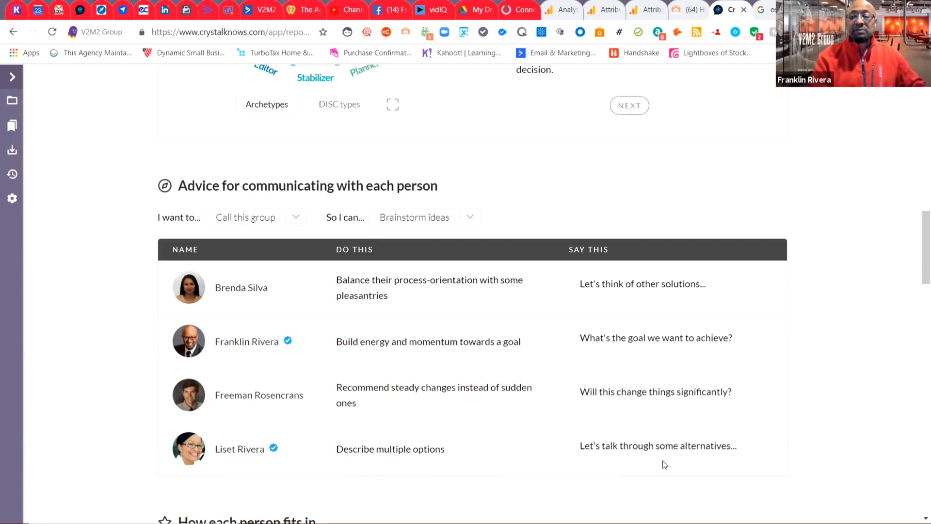
Review the group report's sections on how each person fits in, Team Strengths, Team Blind Spots and Personality Fit
scroll(704, 445, "down", 8)
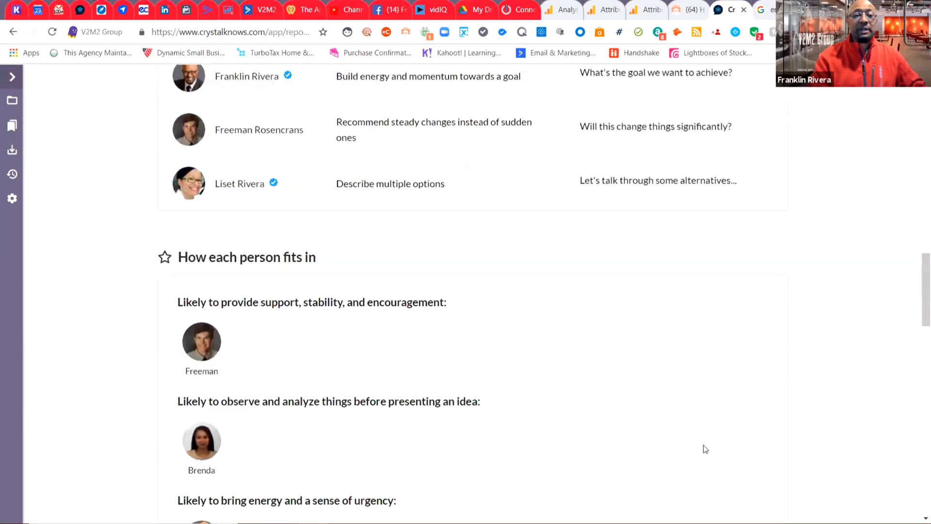
scroll(705, 449, "down", 3)
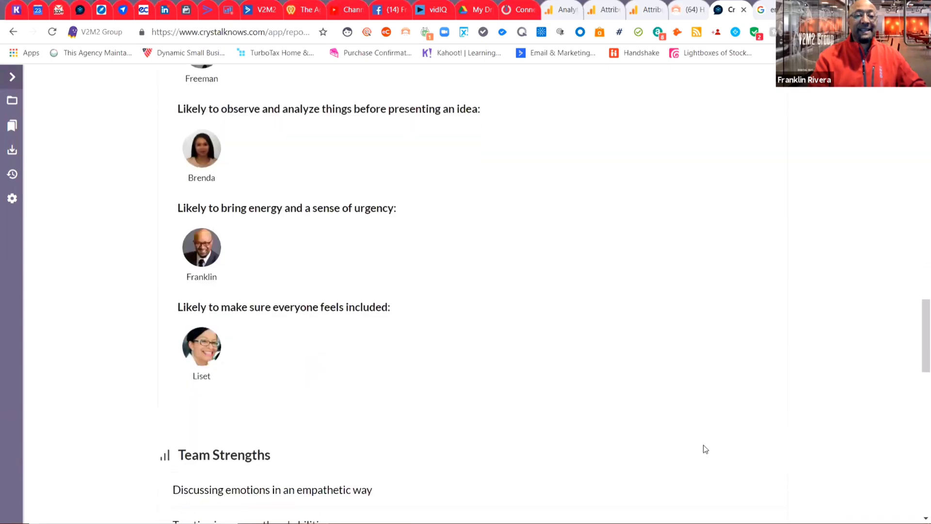
scroll(703, 447, "up", 4)
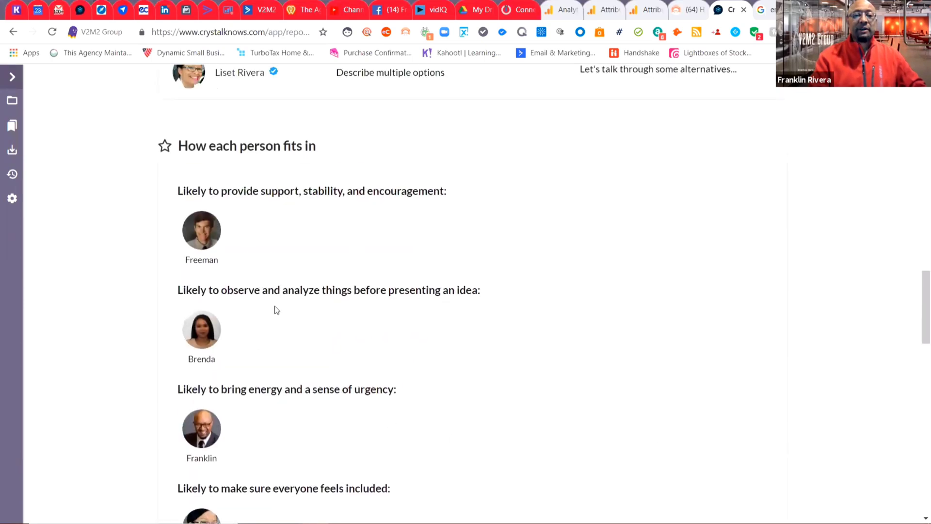
scroll(420, 328, "down", 3)
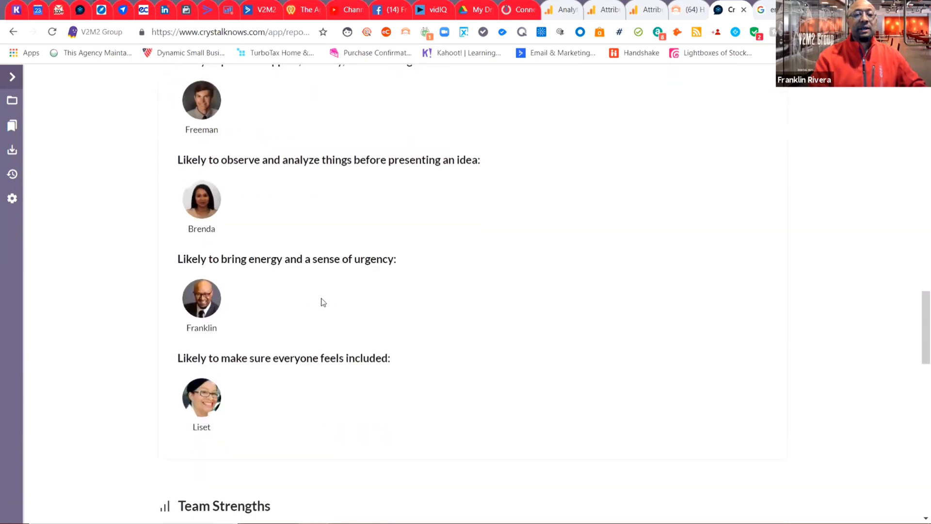
scroll(435, 300, "down", 2)
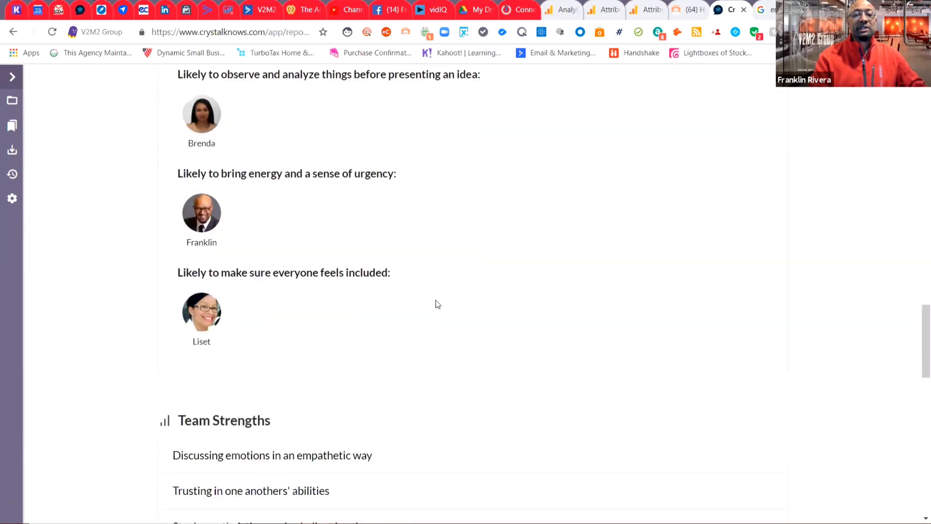
scroll(437, 304, "down", 3)
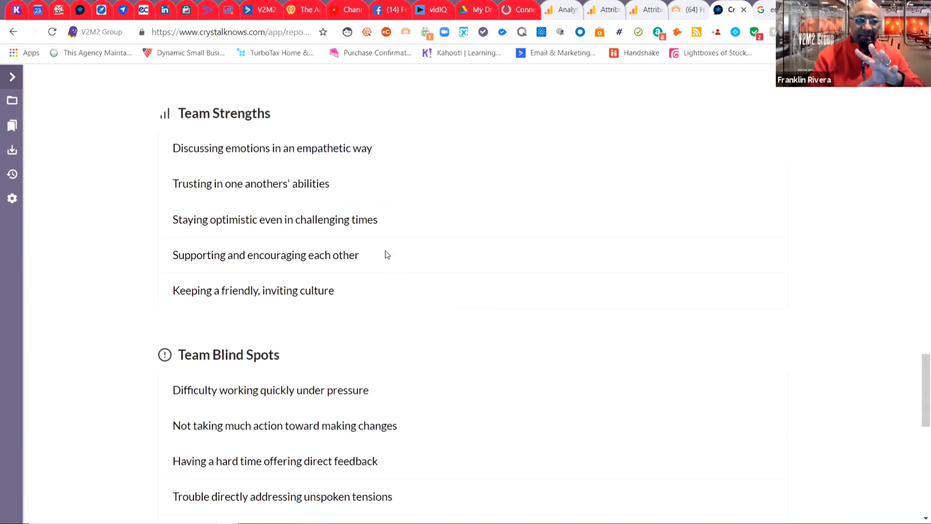
scroll(385, 254, "down", 4)
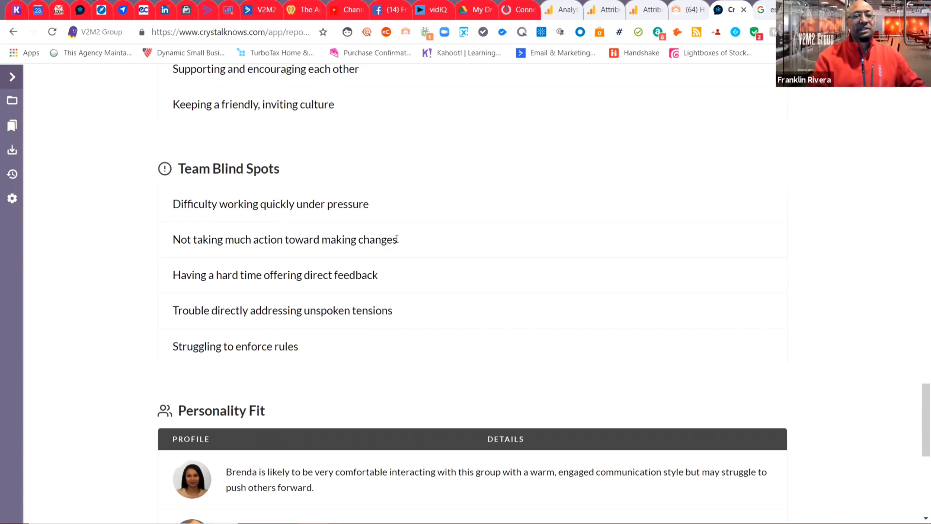
scroll(397, 239, "down", 1)
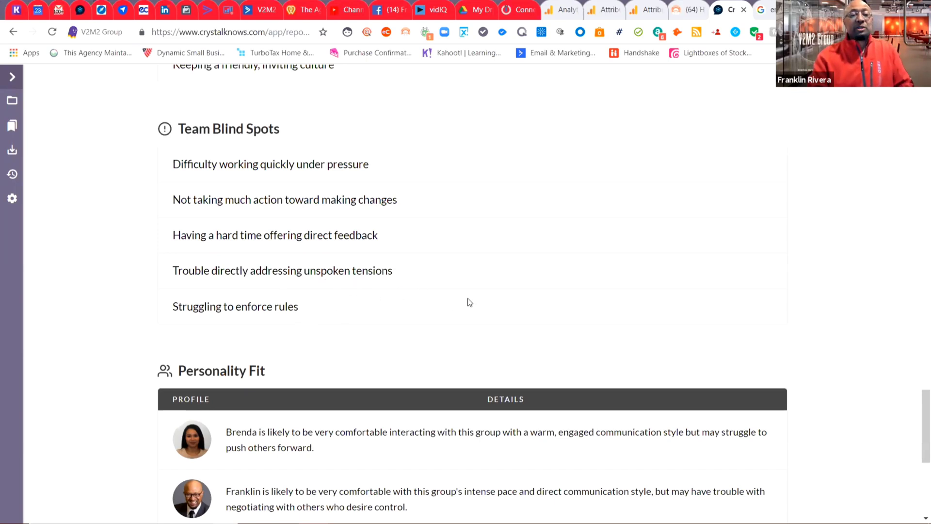
scroll(470, 302, "up", 1)
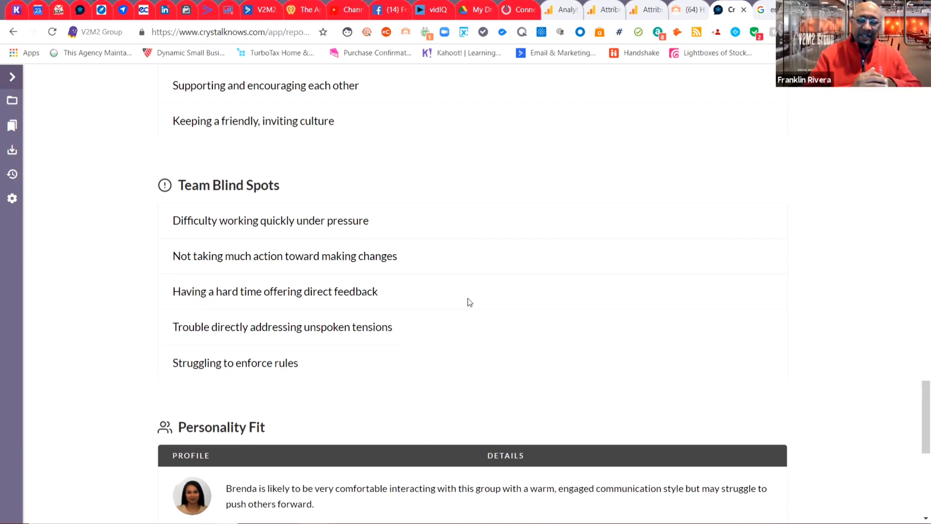
scroll(470, 302, "down", 5)
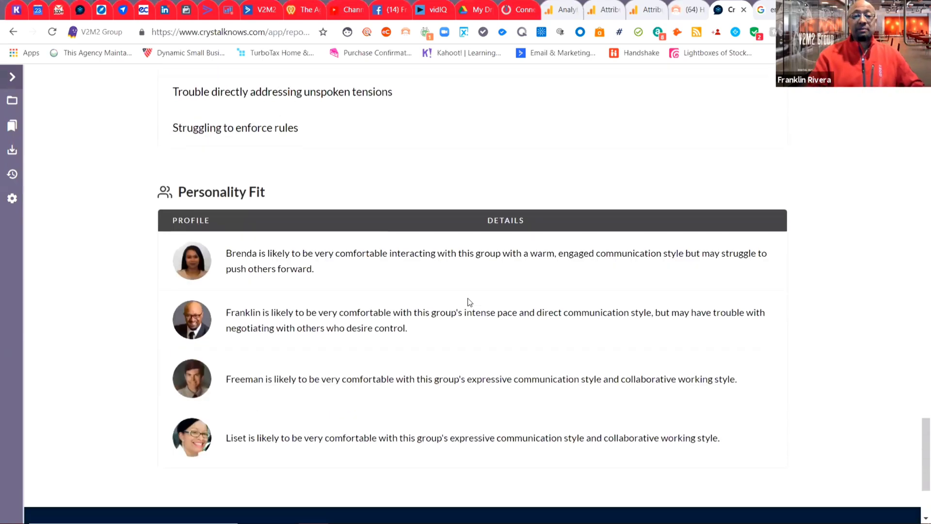
Leave the group report for the Reports page, look through the saved reports, and return to Build a Report
scroll(469, 302, "up", 20)
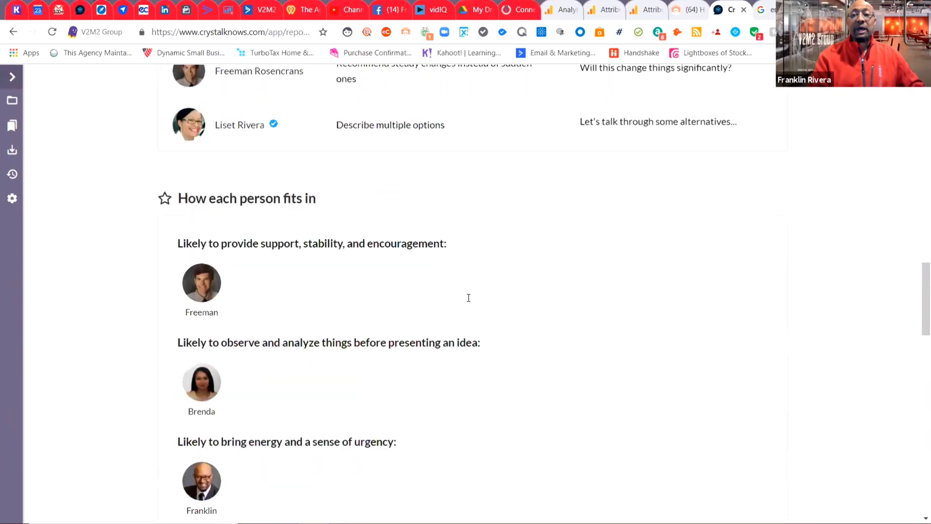
scroll(470, 301, "up", 2)
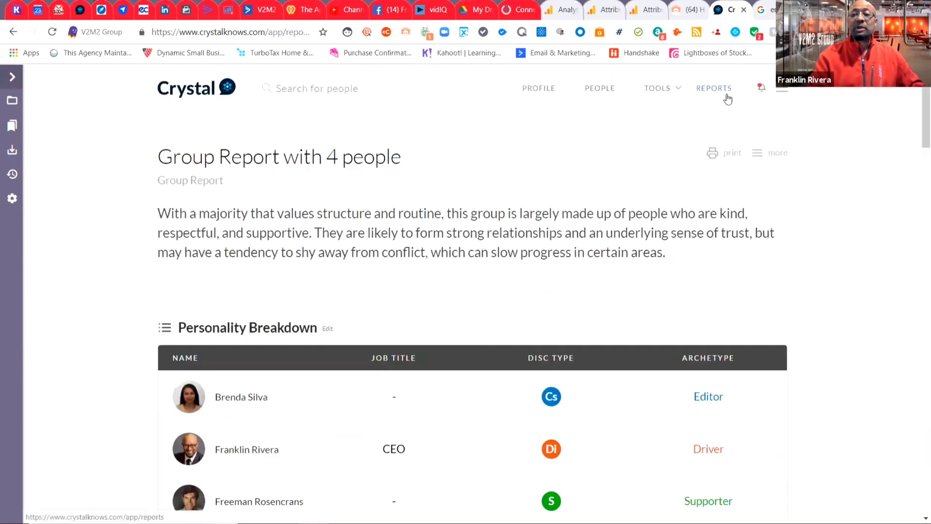
left_click(710, 90)
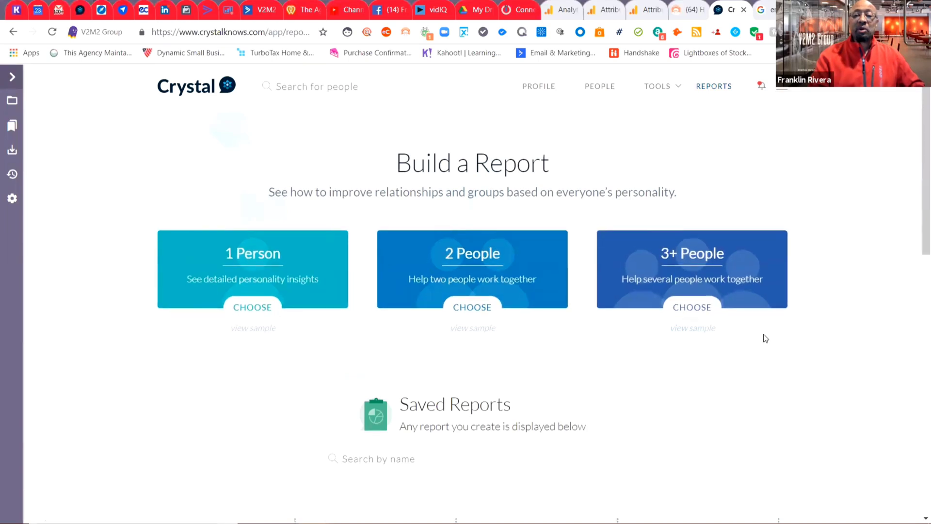
scroll(764, 336, "down", 3)
scroll(789, 293, "down", 2)
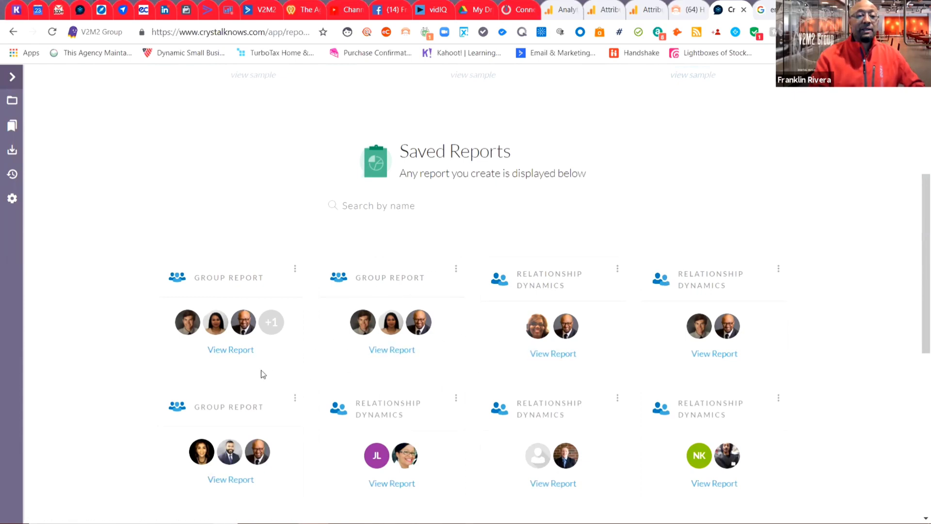
scroll(401, 411, "down", 1)
scroll(401, 411, "down", 2)
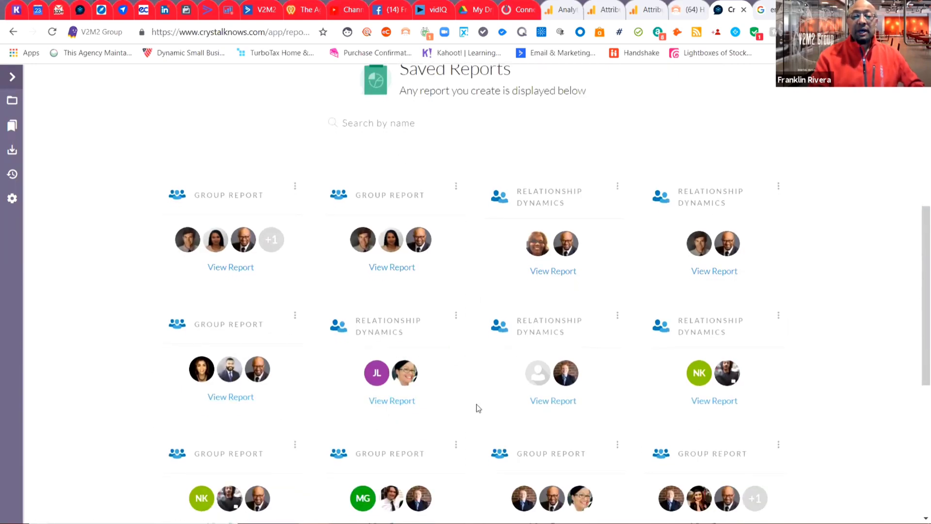
mouse_move(373, 374)
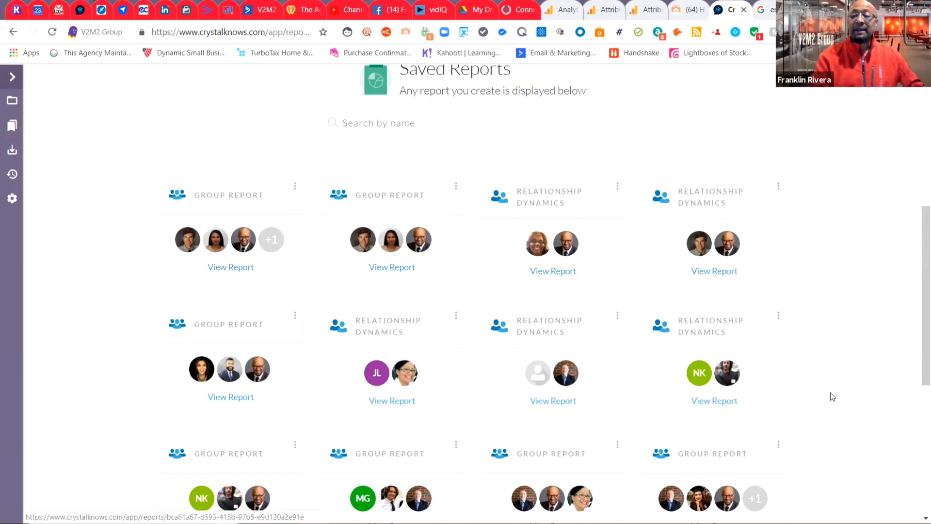
scroll(829, 395, "down", 3)
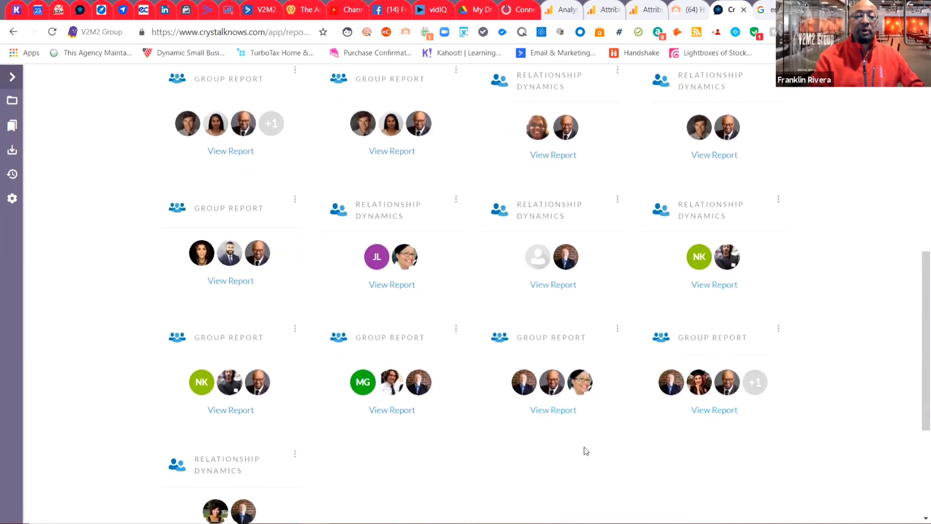
scroll(584, 450, "down", 1)
scroll(584, 448, "up", 10)
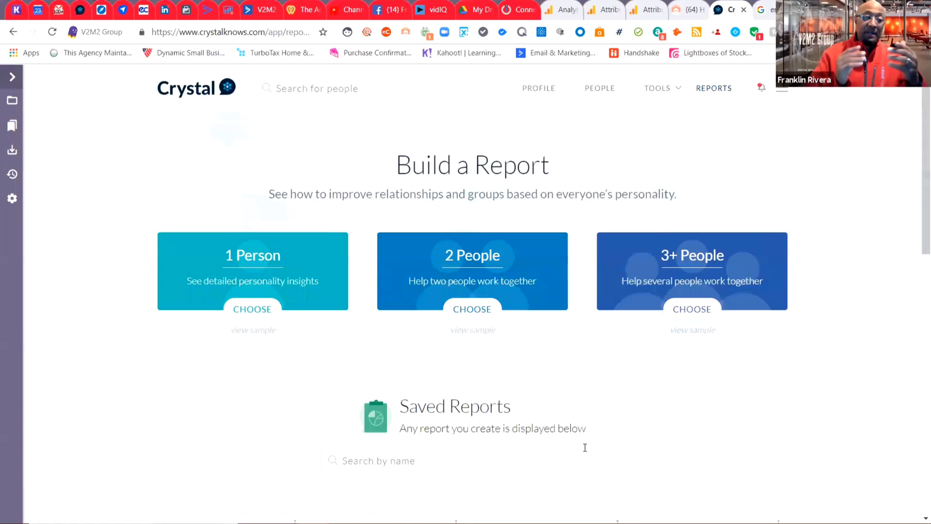